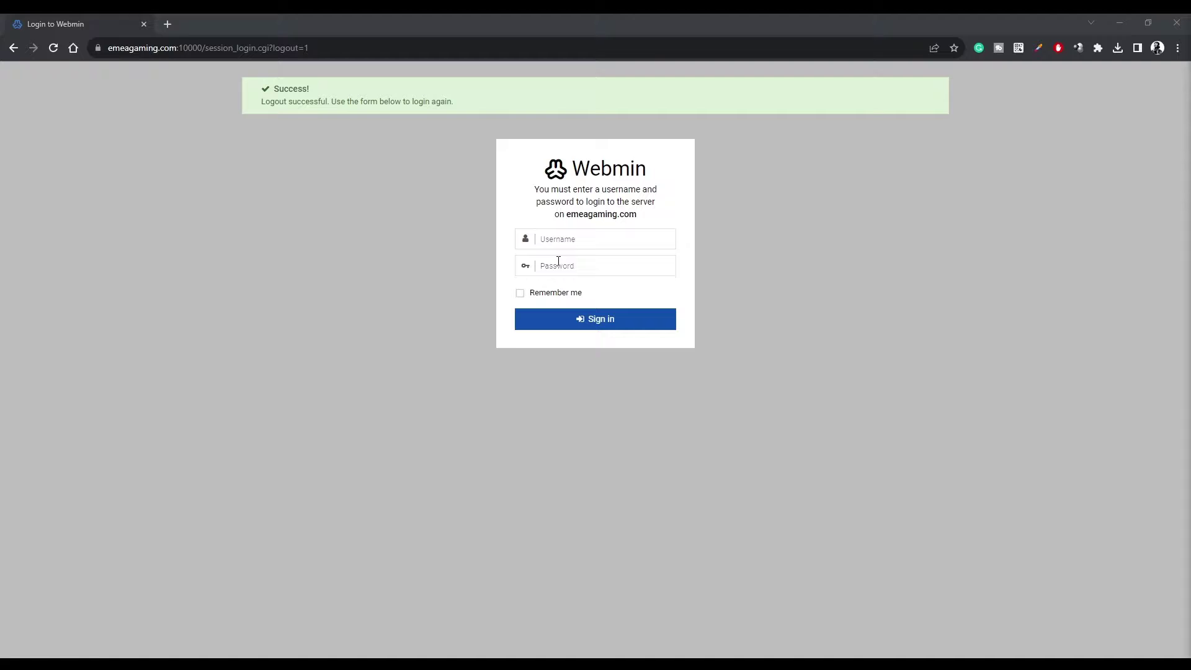
# Sign back in to Webmin as root with the administrator password.
pyautogui.click(563, 241)
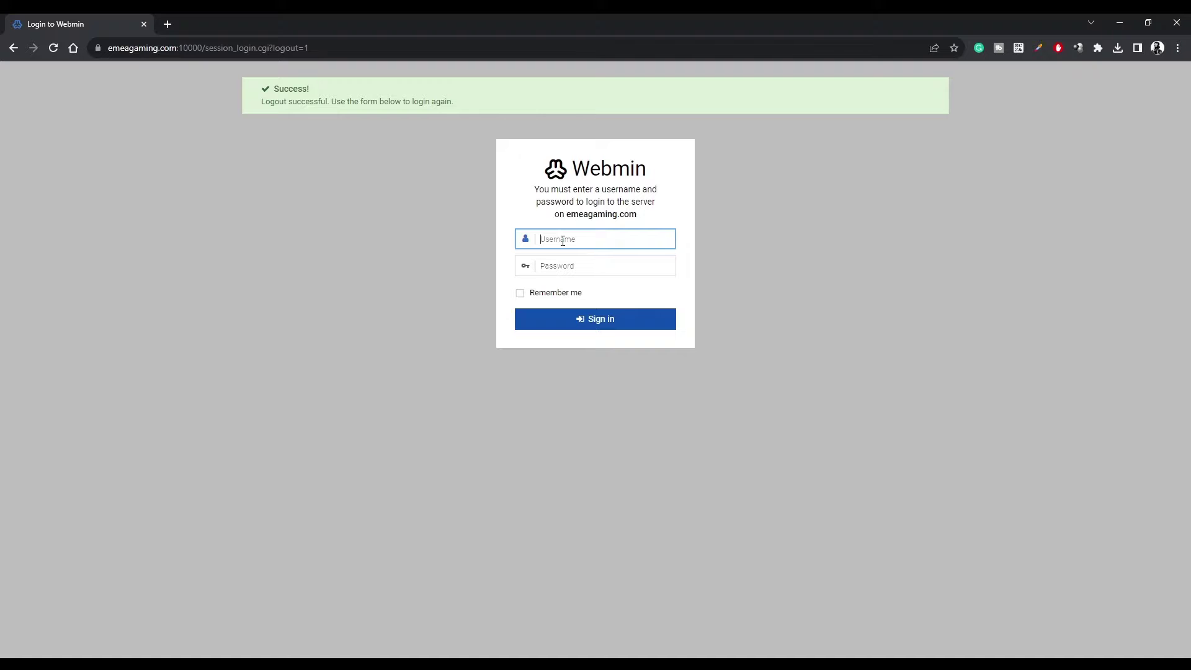
pyautogui.write('root')
pyautogui.press('Tab')
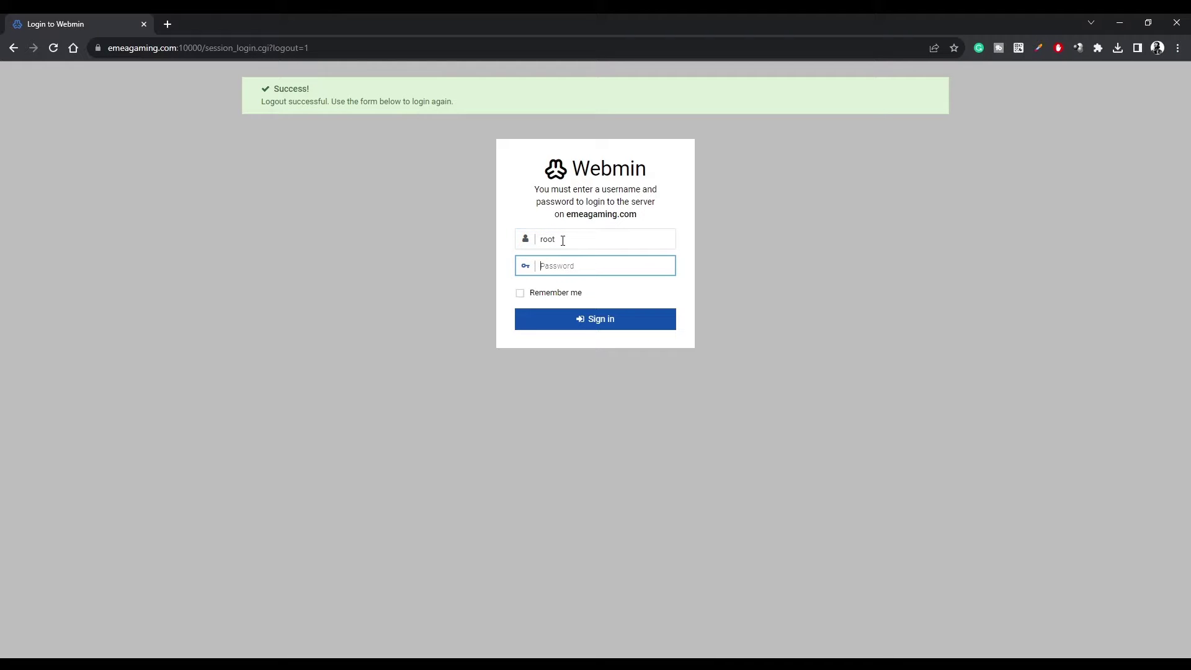
pyautogui.write('••••••••••••••')
pyautogui.press('Return')
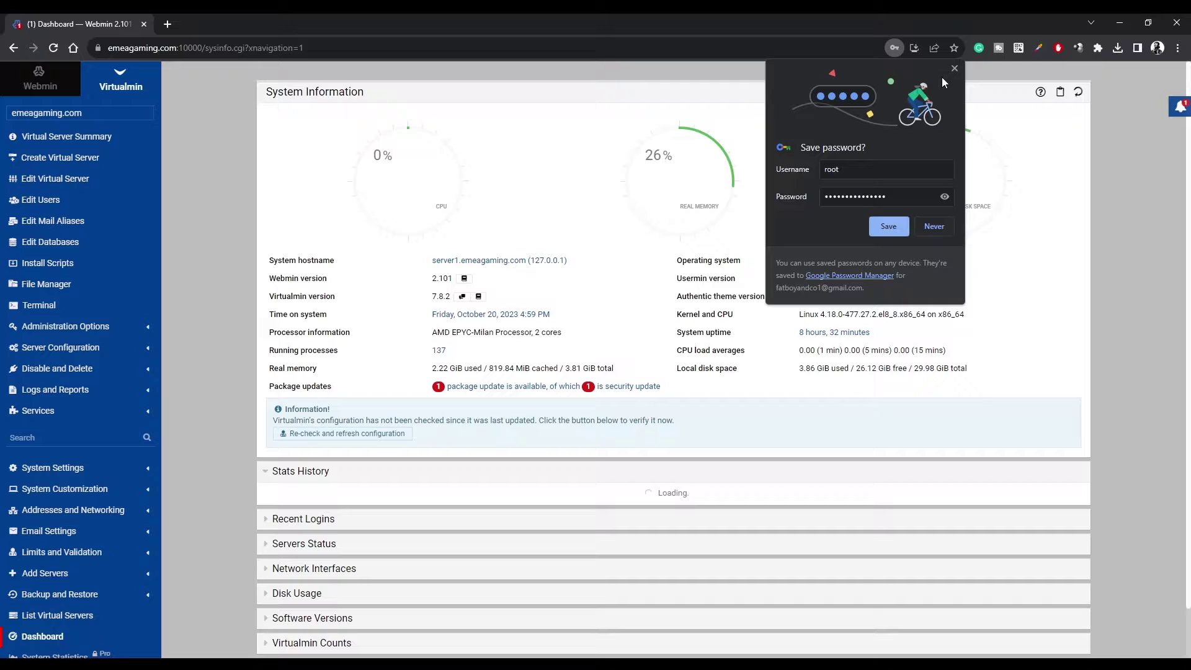
# Dismiss Chrome's save-password prompt and expand System Settings in the sidebar.
pyautogui.click(952, 72)
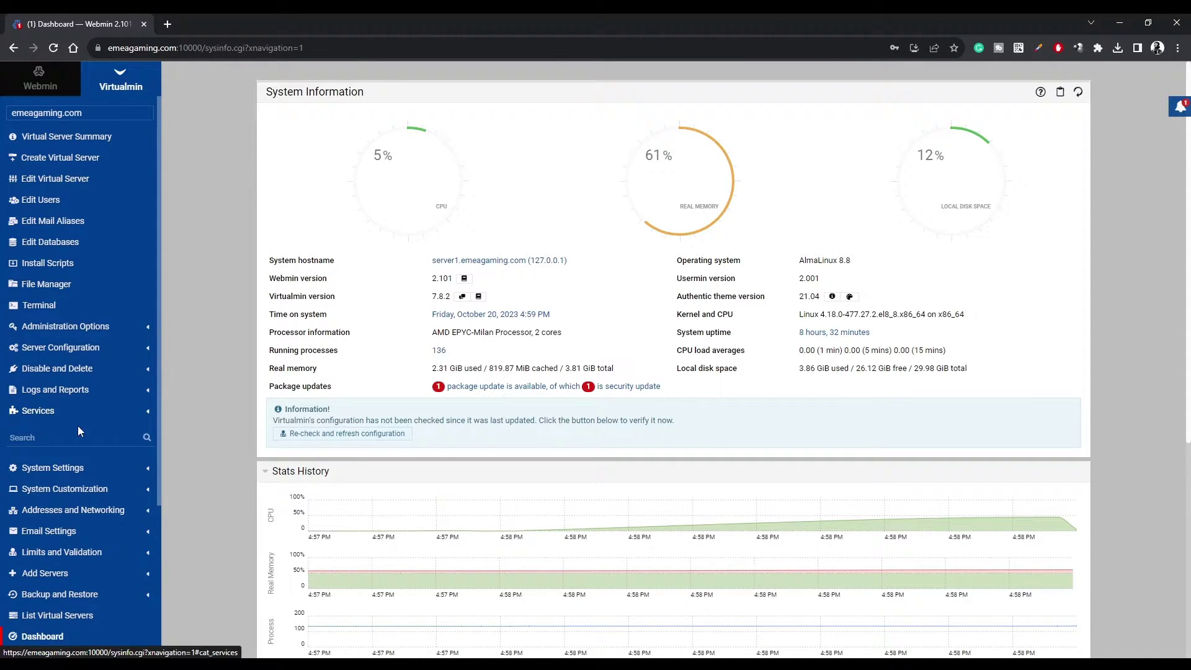
pyautogui.click(62, 469)
pyautogui.scroll(-2, 79, 494)
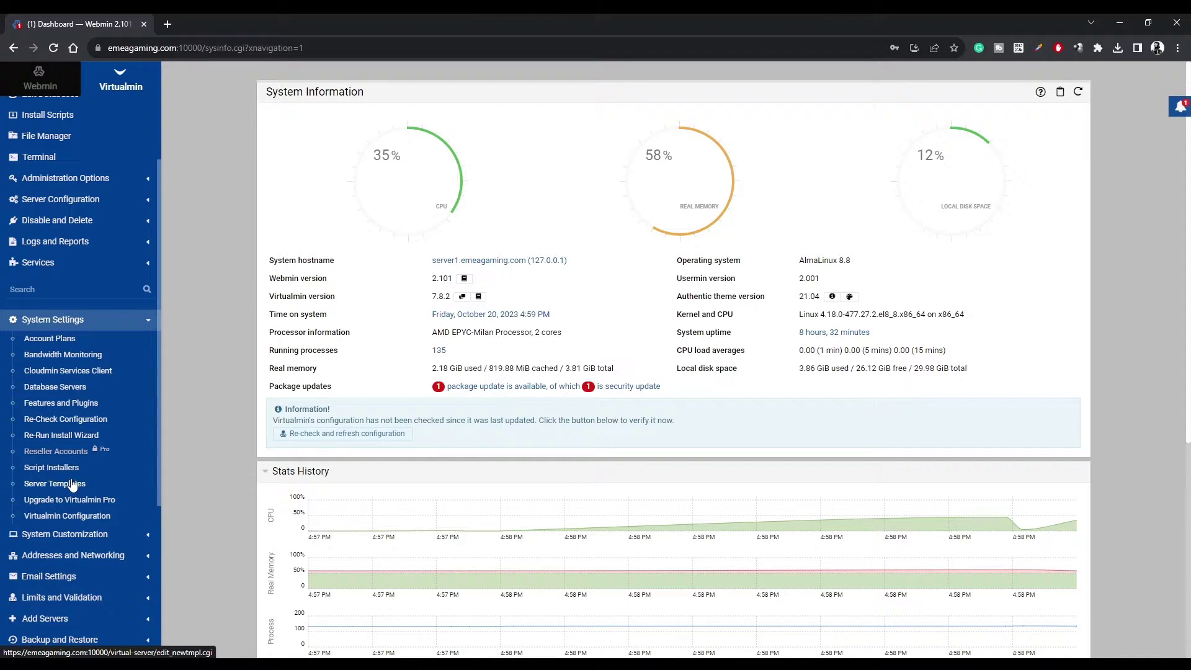
# Open the Default Settings server template at its DNS domain section.
pyautogui.click(50, 488)
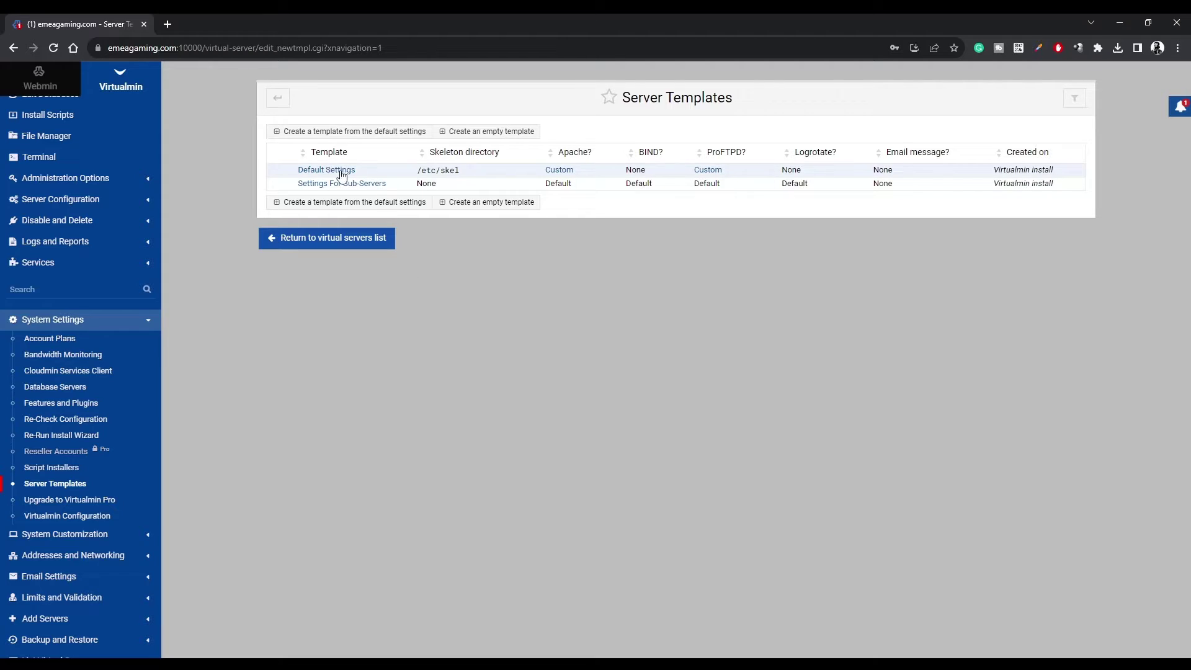
pyautogui.click(339, 175)
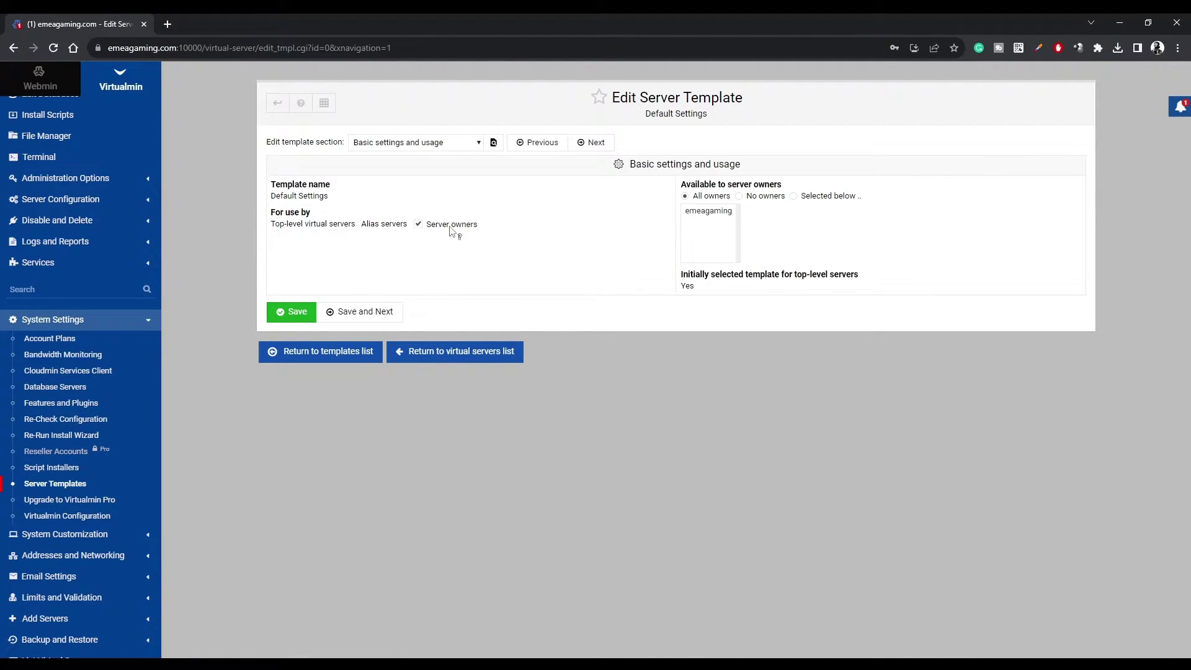
pyautogui.click(414, 142)
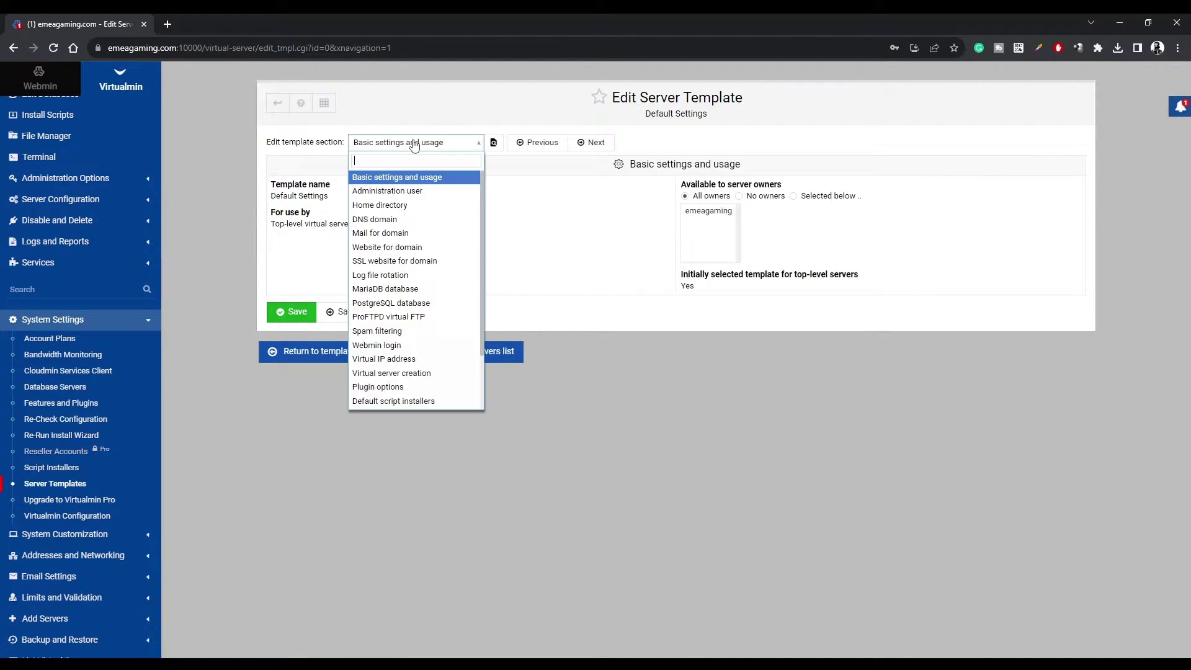
pyautogui.click(391, 220)
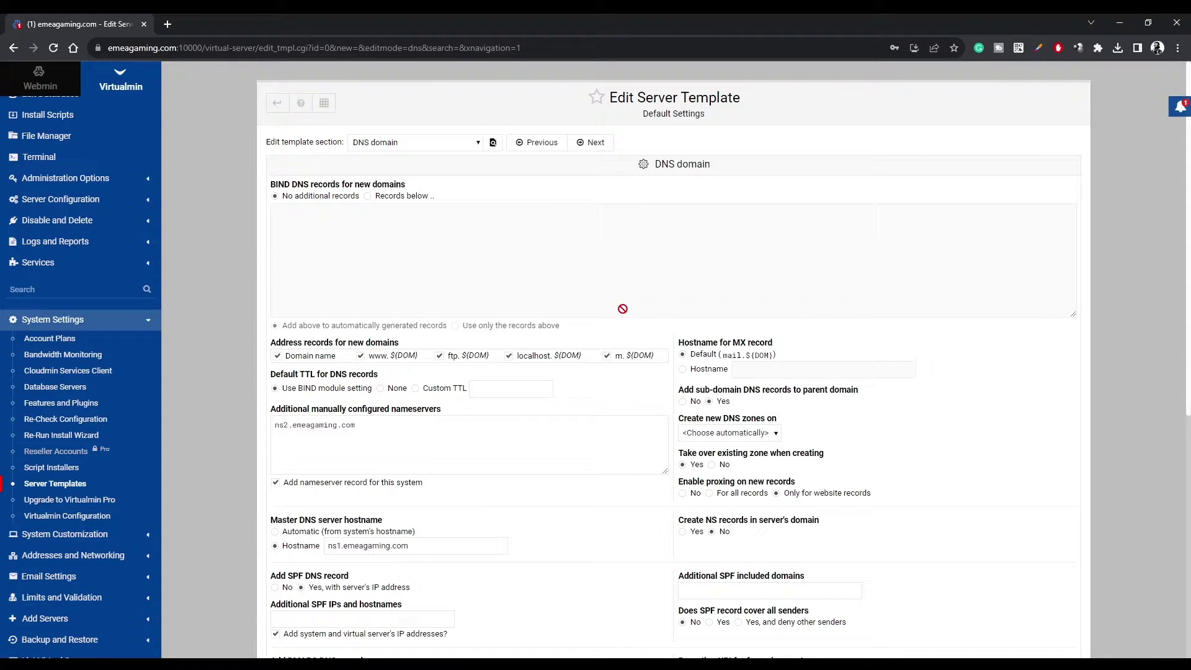
# Enable adding a DMARC DNS record with the Quarantine email policy.
pyautogui.scroll(-4, 479, 304)
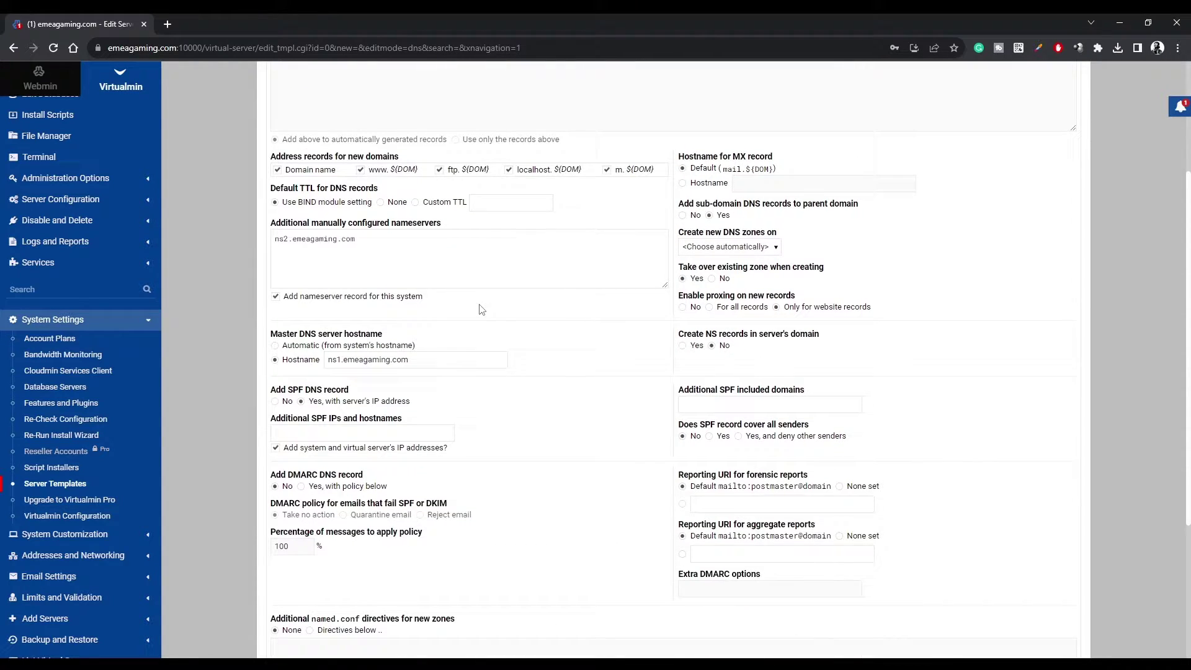
pyautogui.scroll(-1, 481, 305)
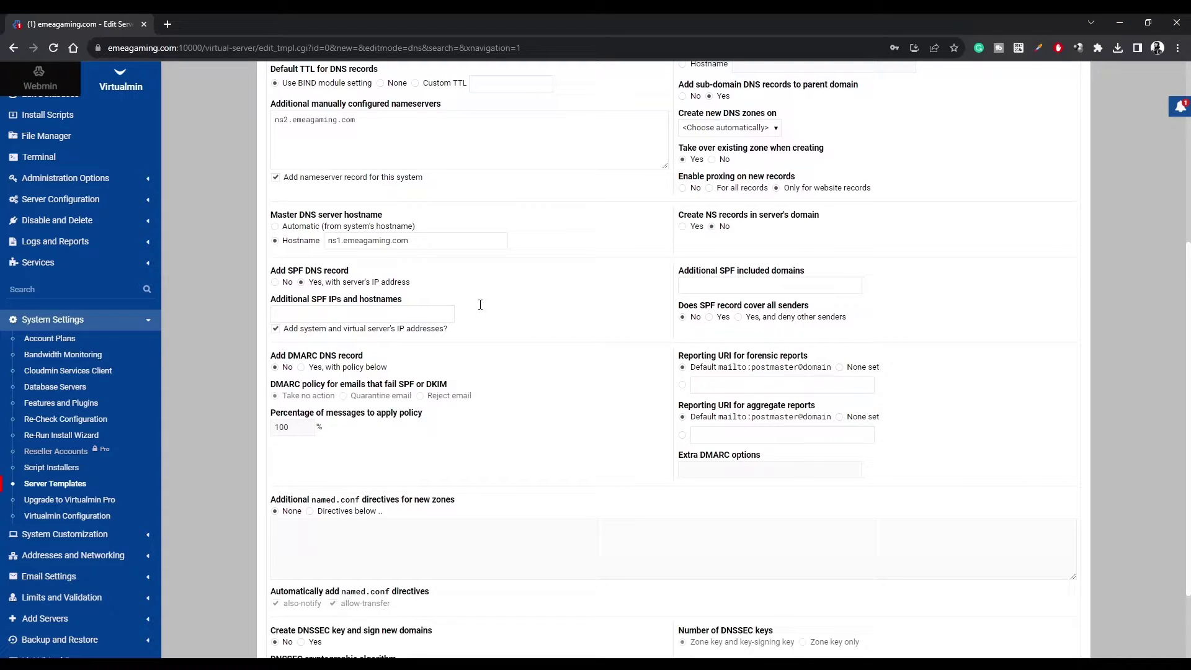
pyautogui.scroll(-1, 480, 305)
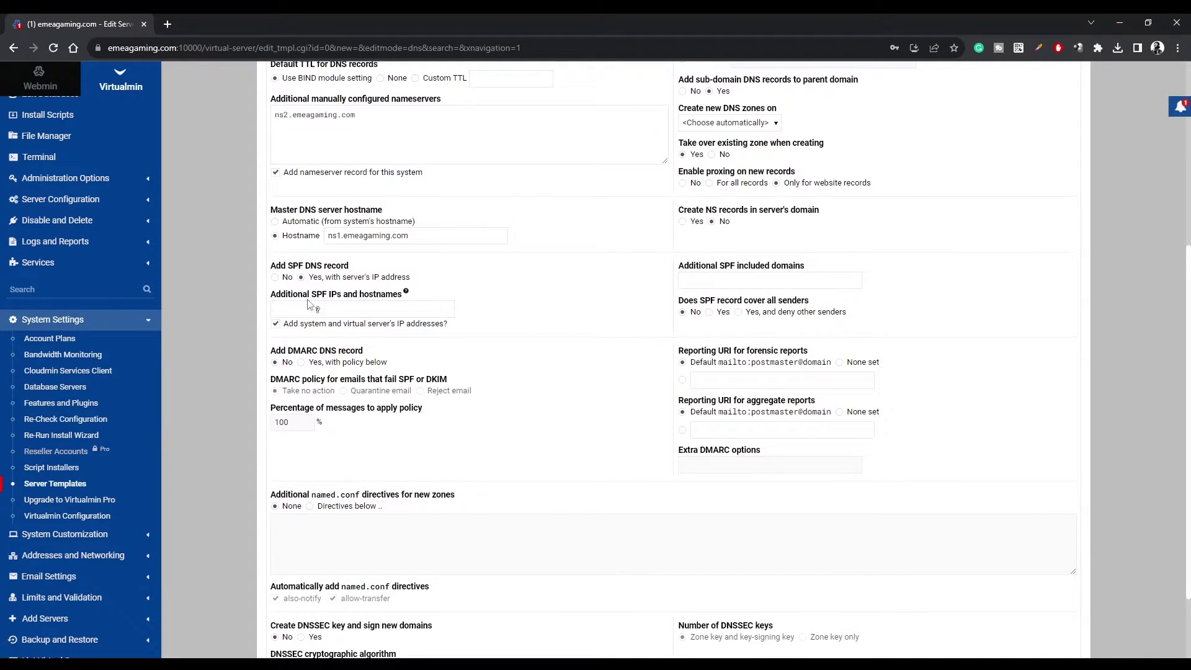
pyautogui.click(302, 363)
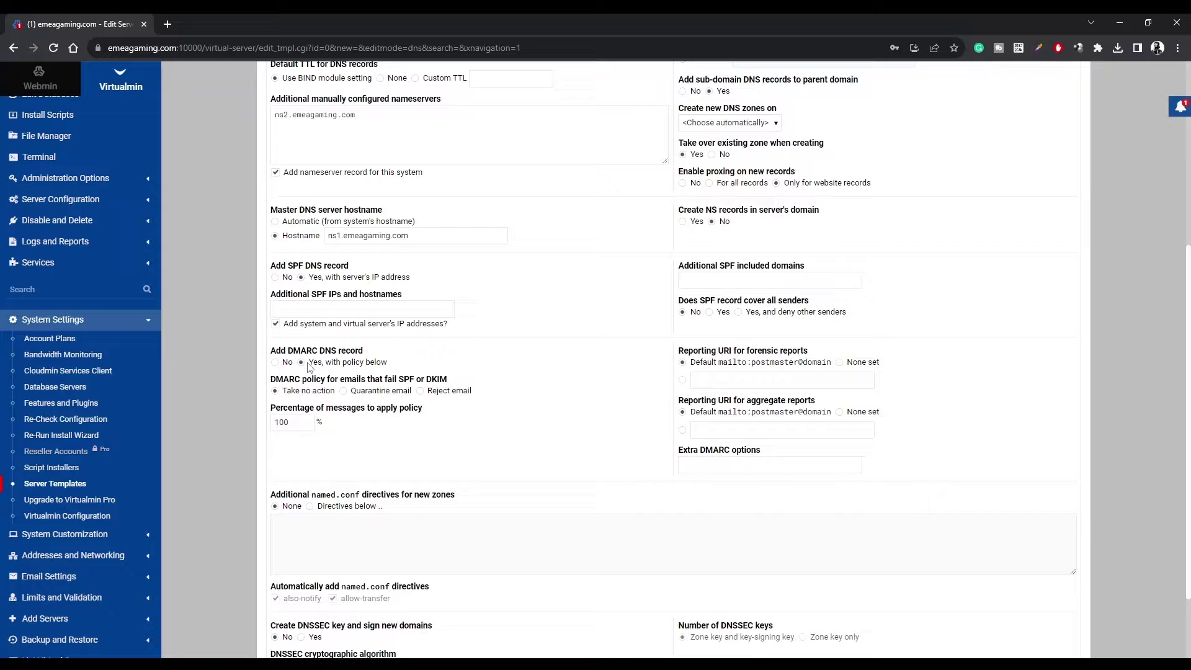
pyautogui.tripleClick(308, 366)
pyautogui.click(382, 366)
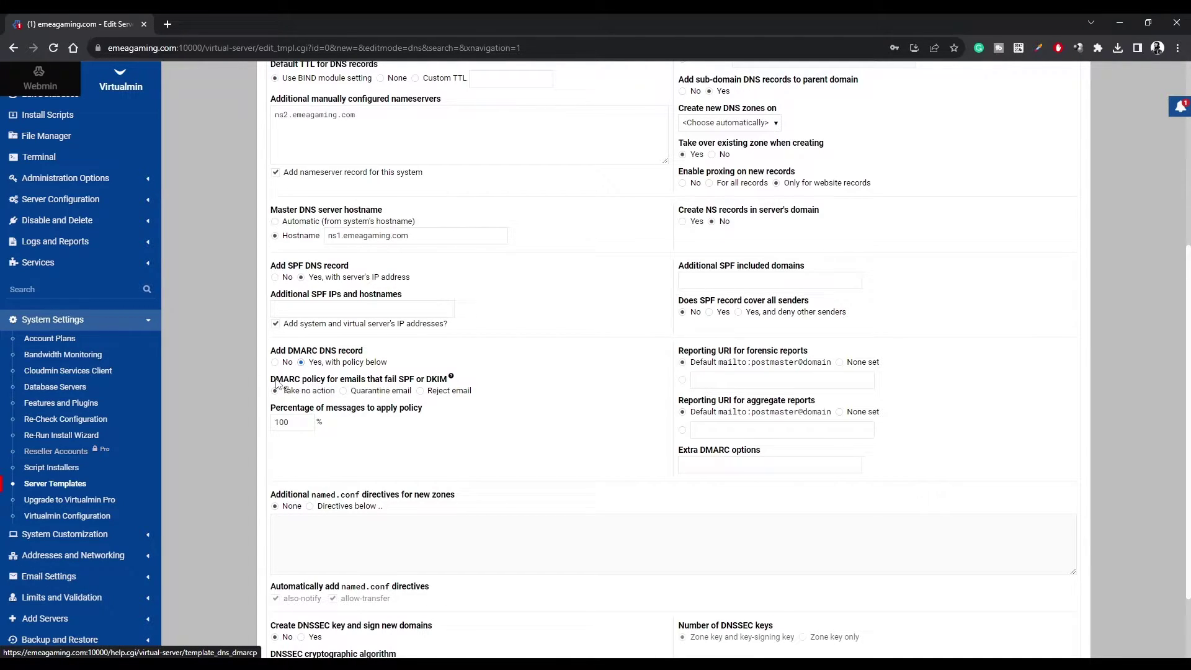
pyautogui.moveTo(276, 379); pyautogui.dragTo(368, 397)
pyautogui.click(343, 391)
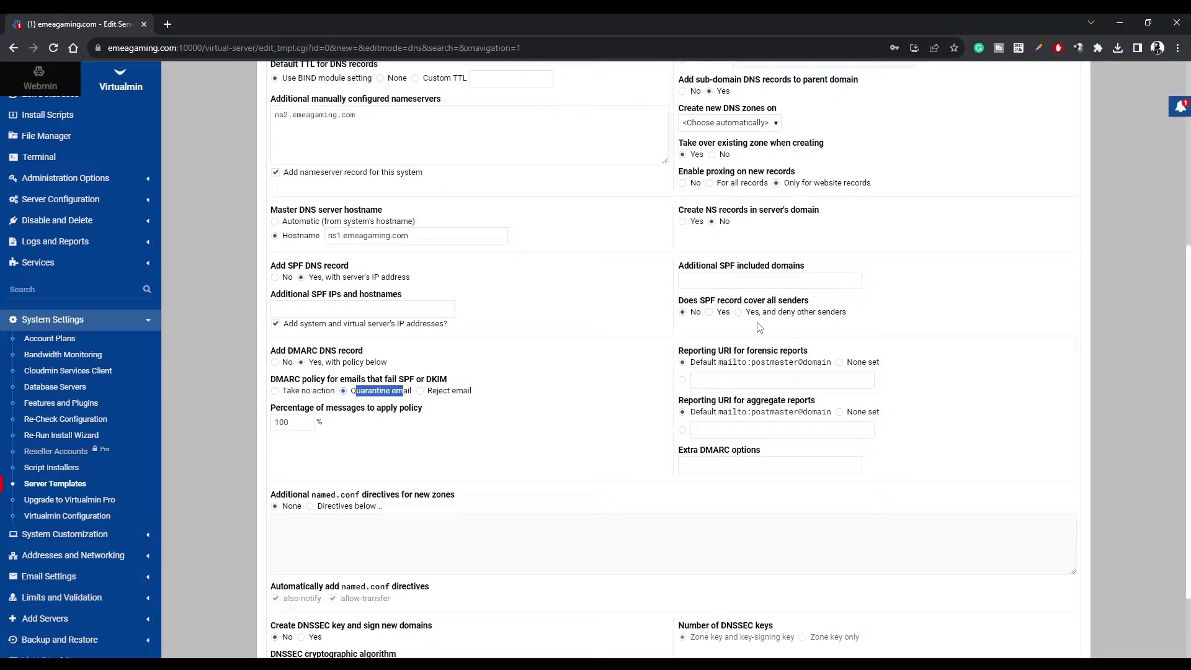
pyautogui.scroll(2, 757, 325)
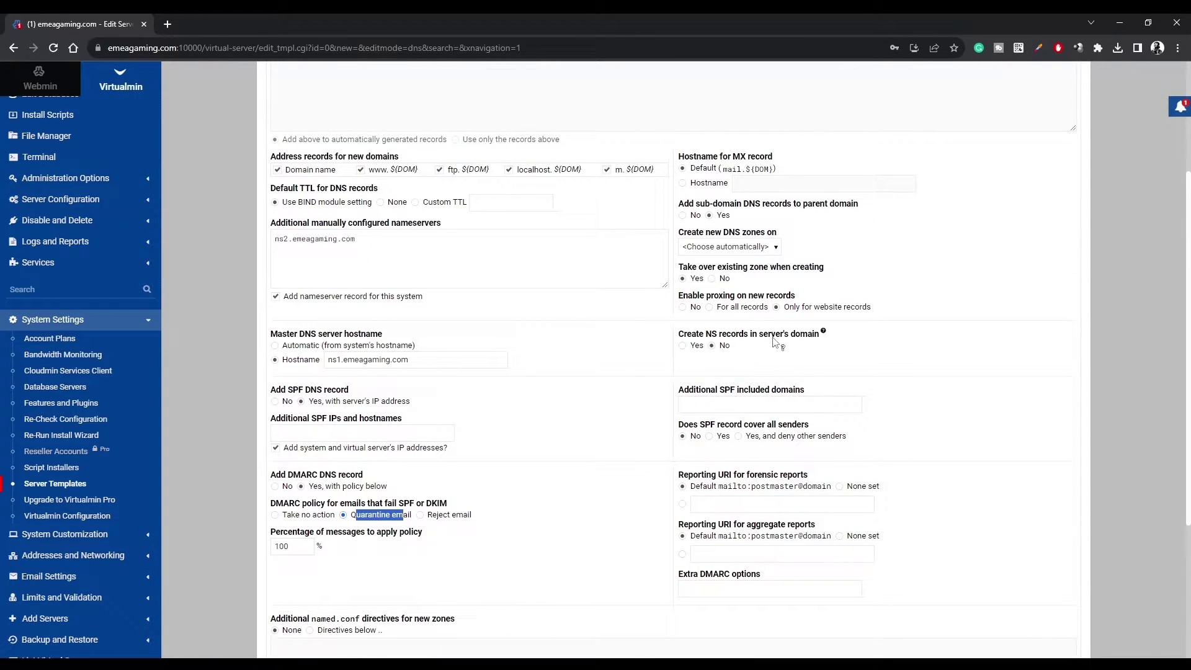
pyautogui.scroll(-2, 779, 345)
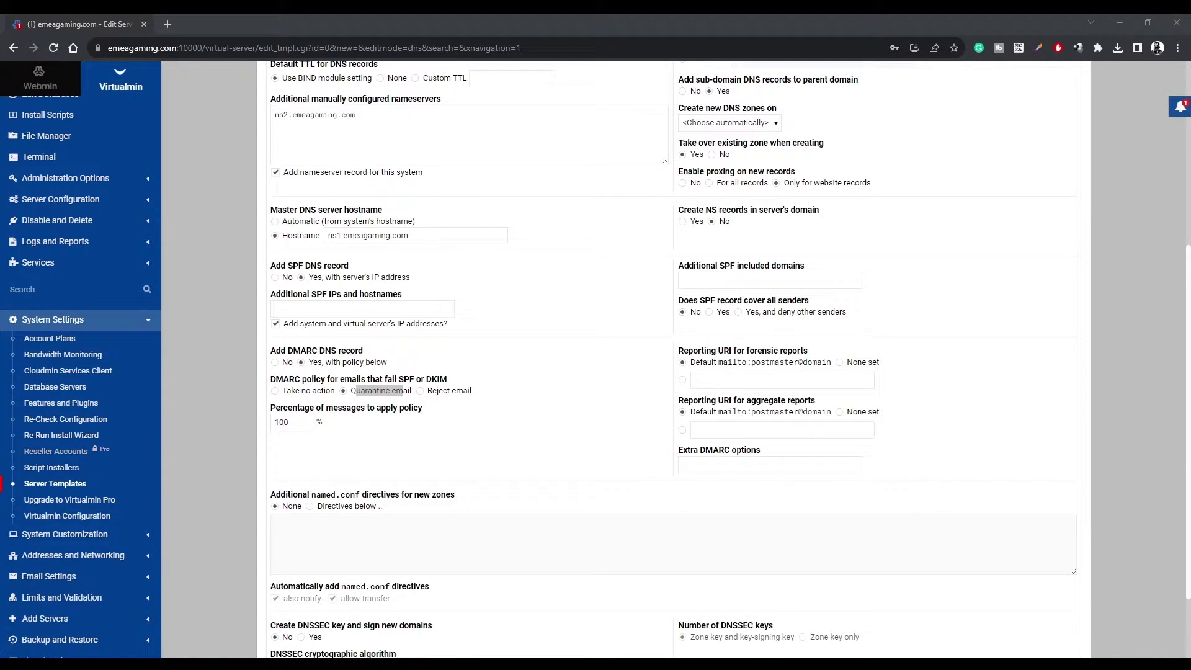
# Paste 'adkim=s; aspf=s' into the Extra DMARC options field.
pyautogui.click(776, 465)
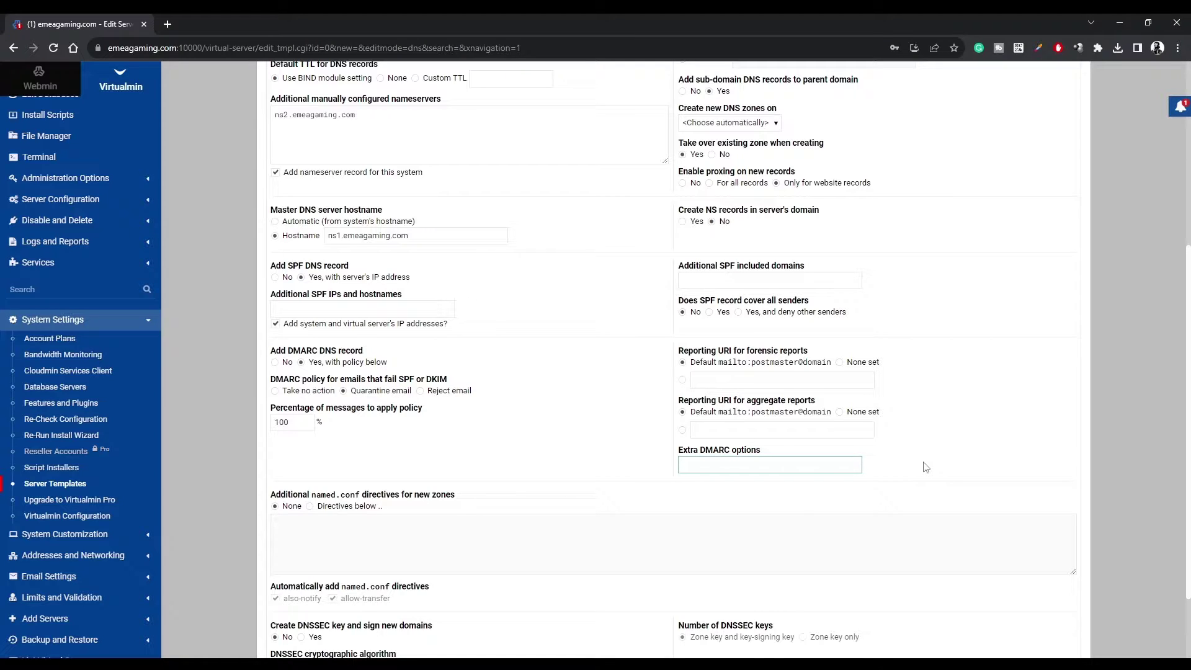
pyautogui.write('adkim=s; aspf=s')
pyautogui.scroll(-1, 918, 463)
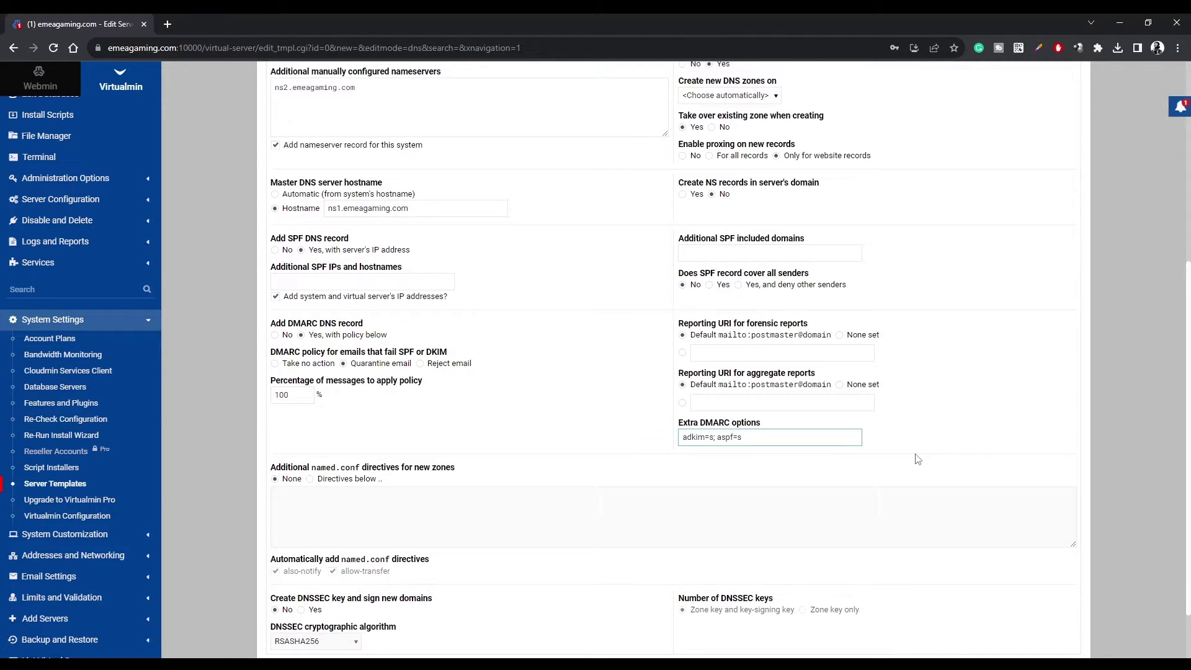
pyautogui.scroll(5, 918, 459)
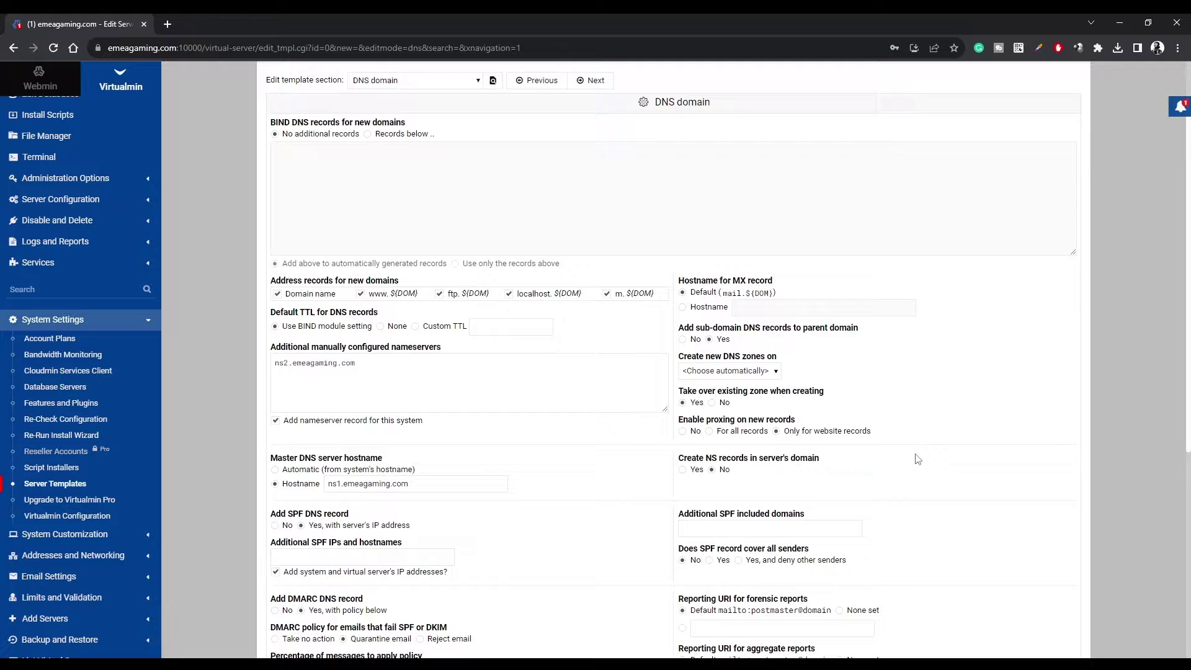
pyautogui.scroll(-2, 918, 459)
pyautogui.scroll(3, 917, 459)
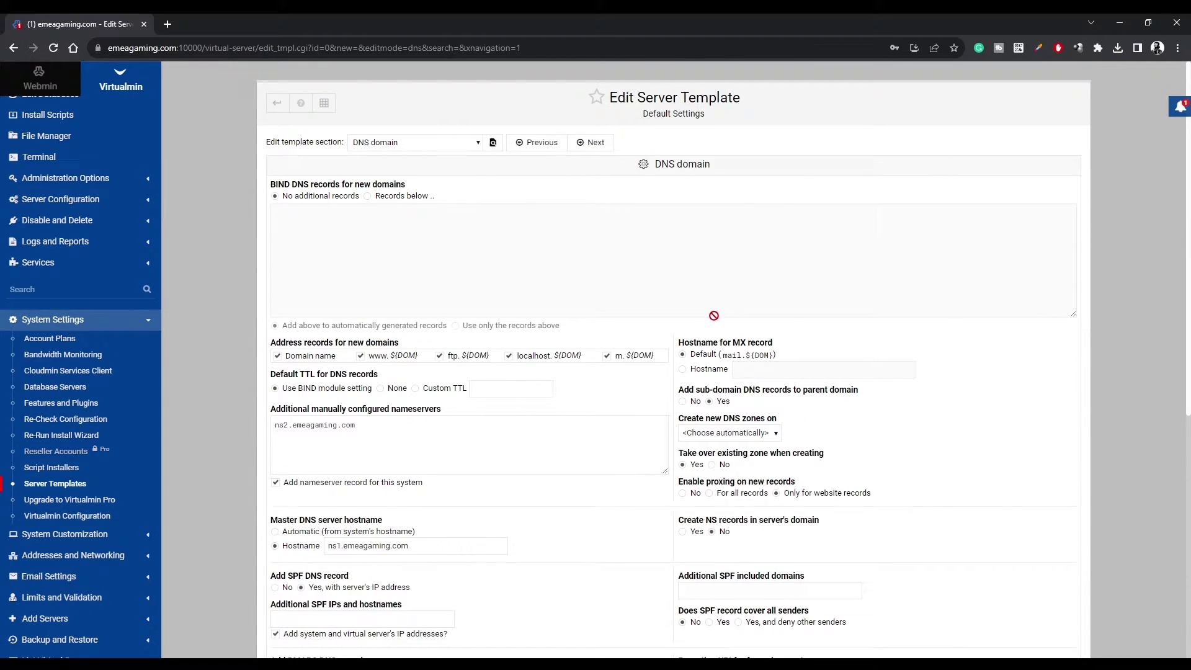
pyautogui.scroll(-7, 713, 316)
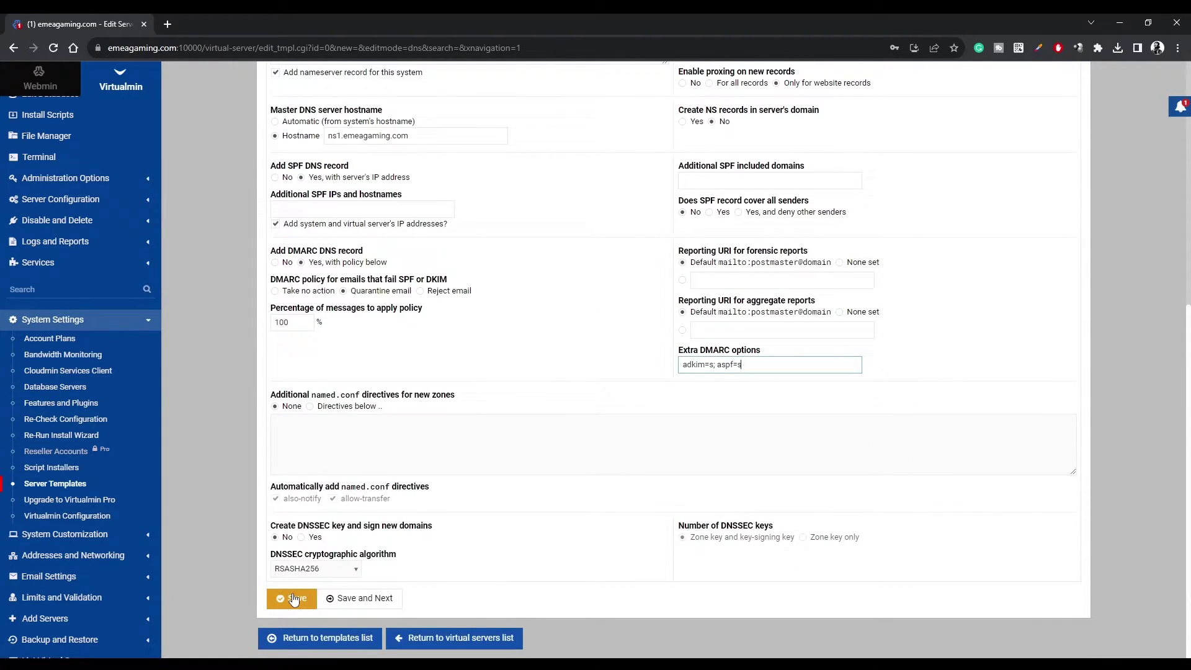
# Save the Default Settings template's DNS changes.
pyautogui.click(294, 598)
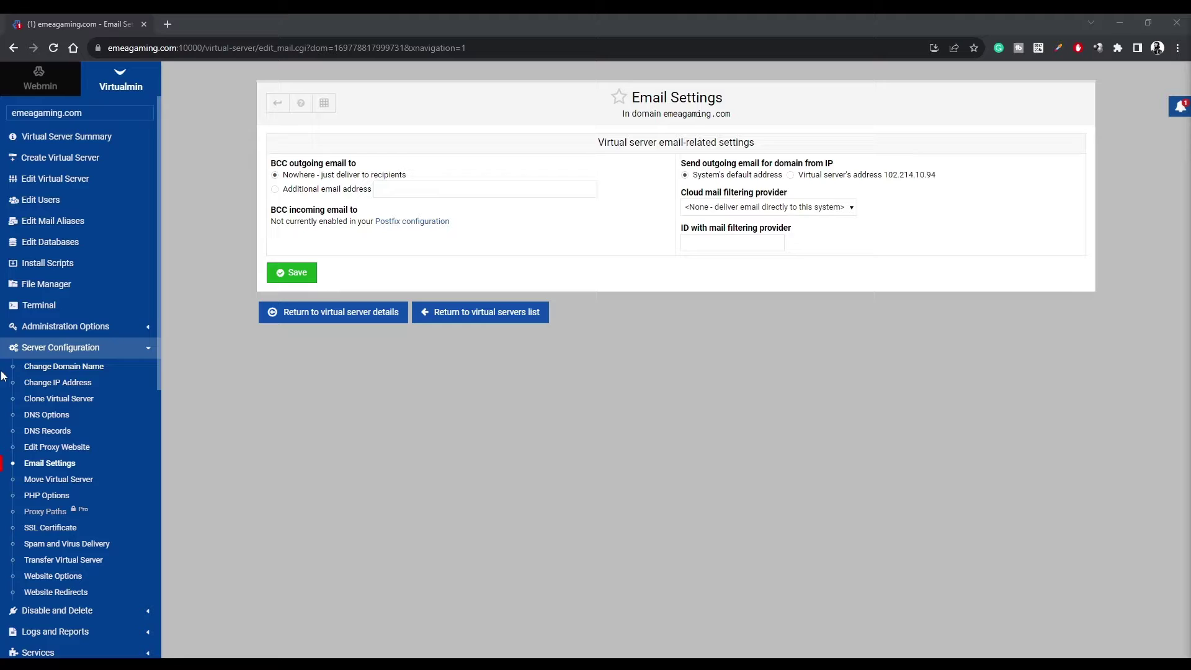
pyautogui.scroll(-5, 79, 402)
pyautogui.scroll(-2, 84, 391)
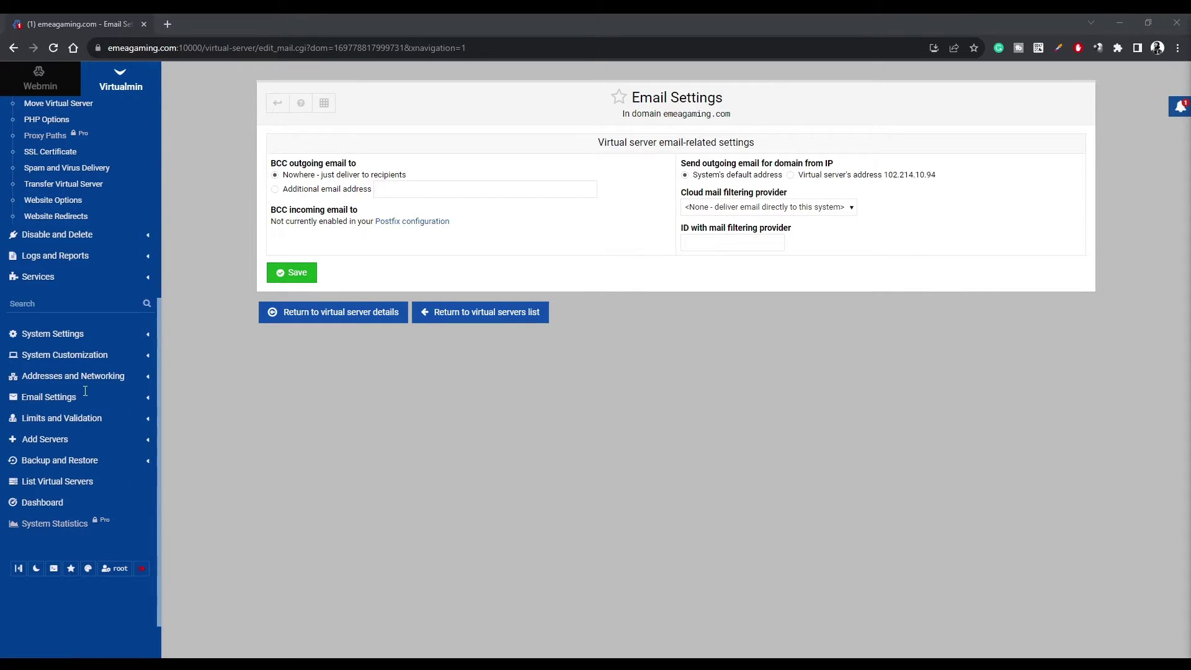
# Enable mail client autoconfiguration for all virtual servers and return to the server list.
pyautogui.click(51, 392)
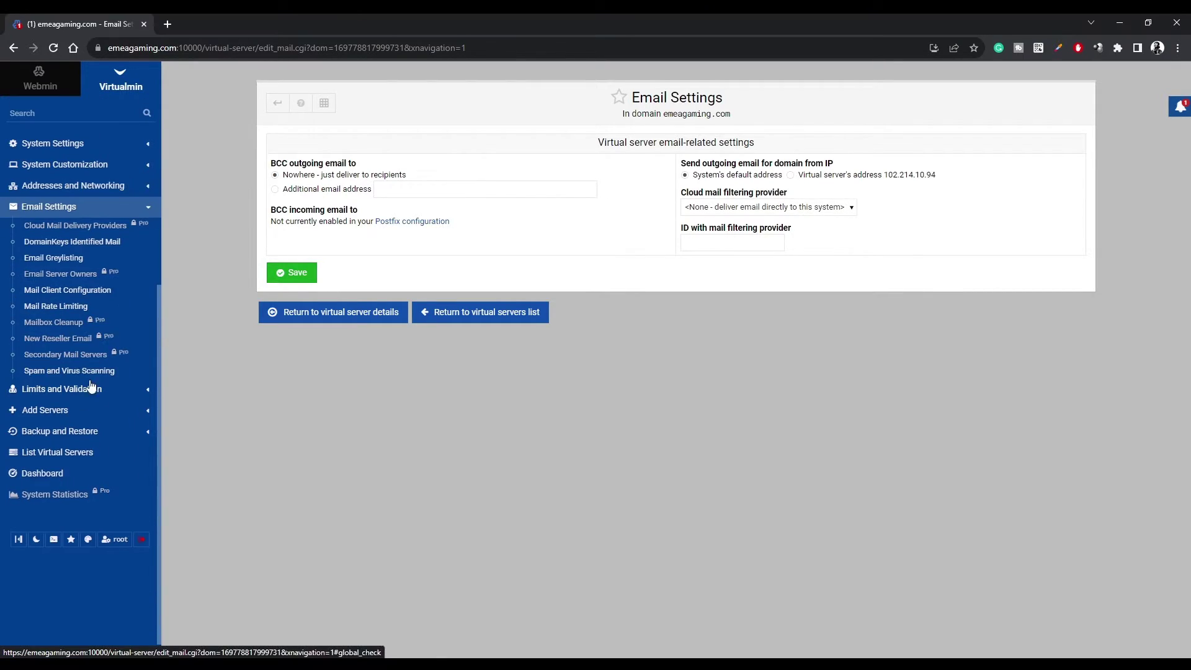
pyautogui.click(62, 290)
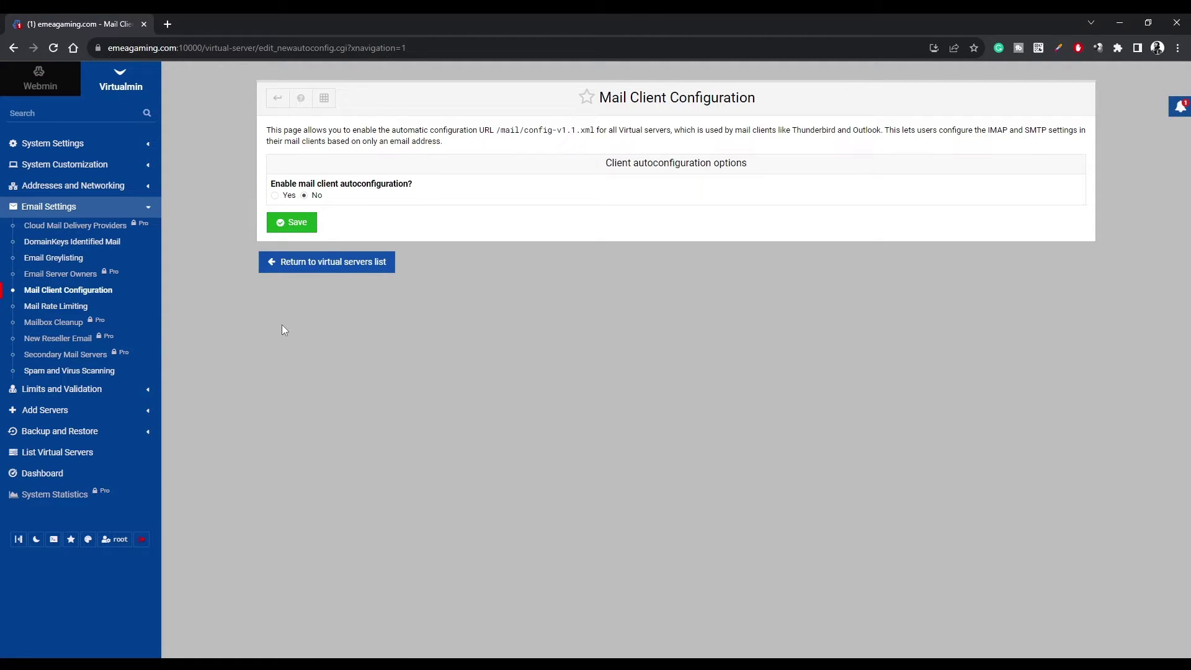
pyautogui.click(275, 196)
pyautogui.click(293, 222)
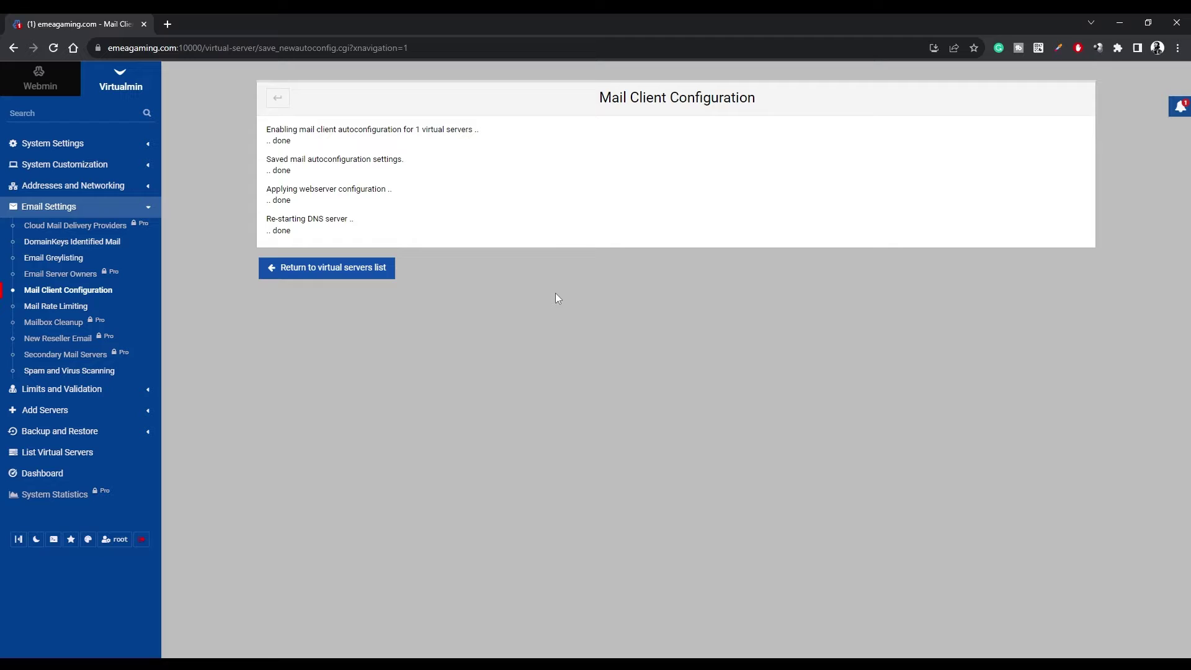
pyautogui.click(374, 269)
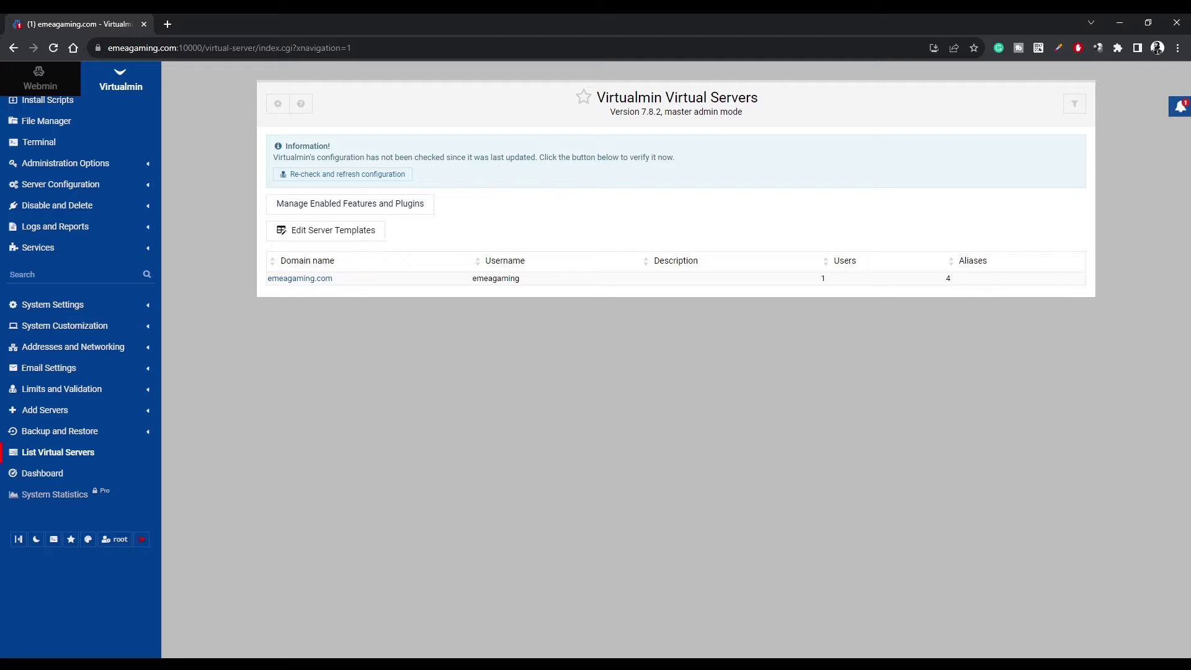
# Request a Let's Encrypt certificate for emeagaming.com covering all seven associated domains.
pyautogui.scroll(3, 43, 285)
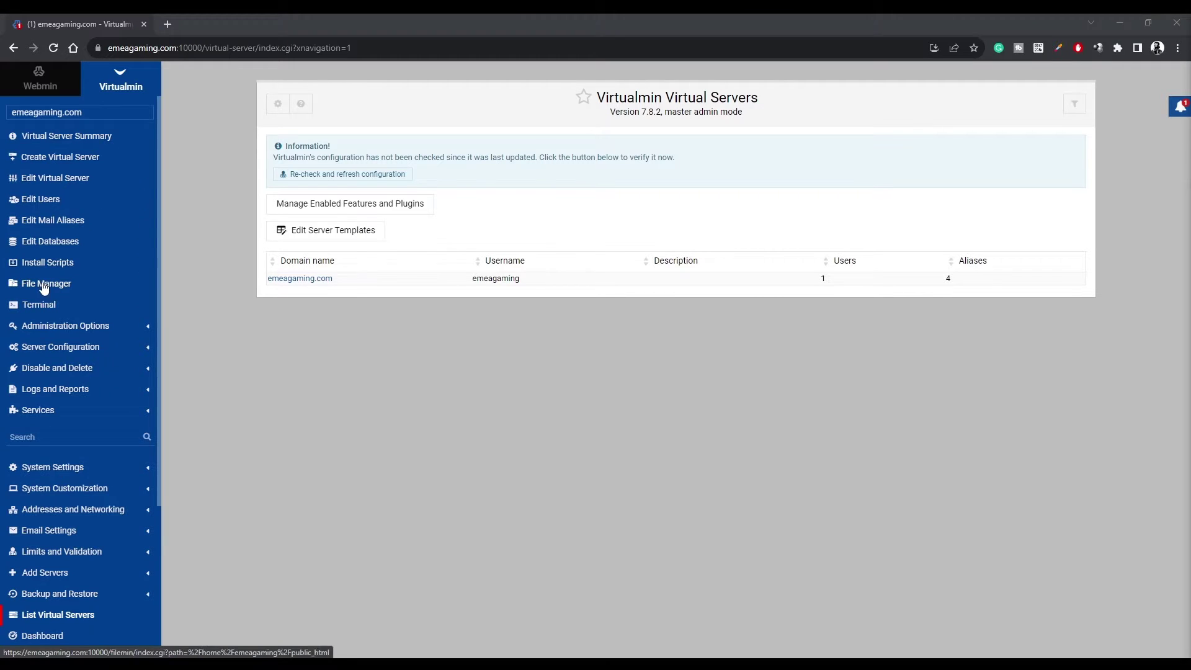
pyautogui.click(70, 344)
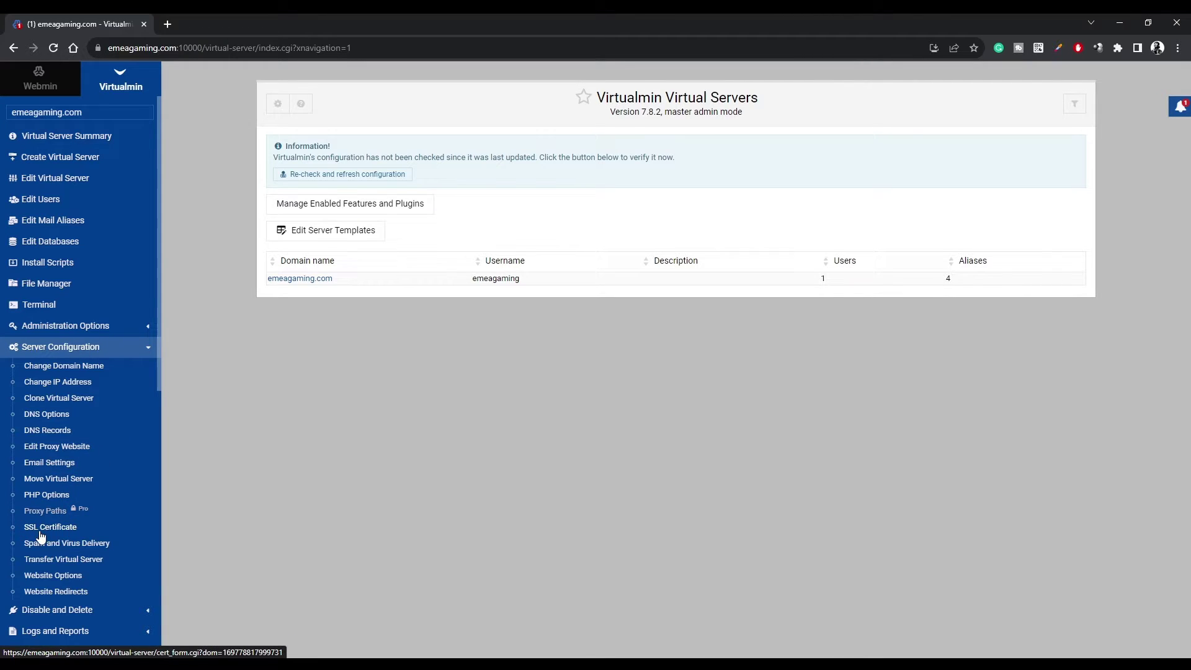
pyautogui.click(53, 529)
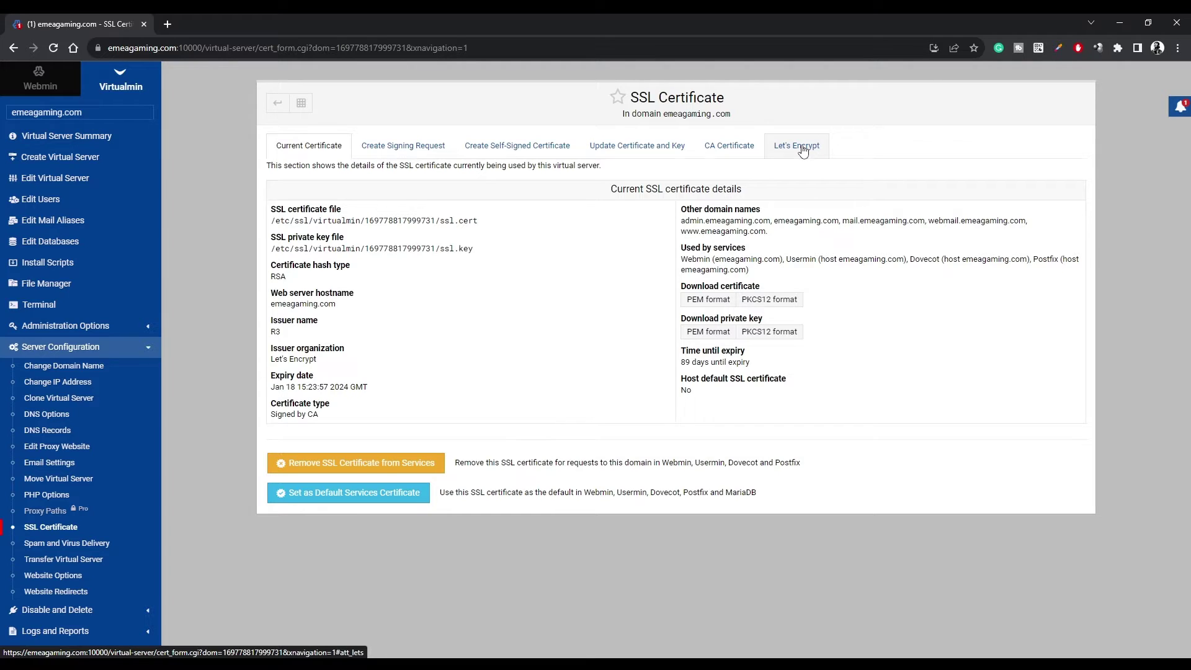
pyautogui.click(803, 150)
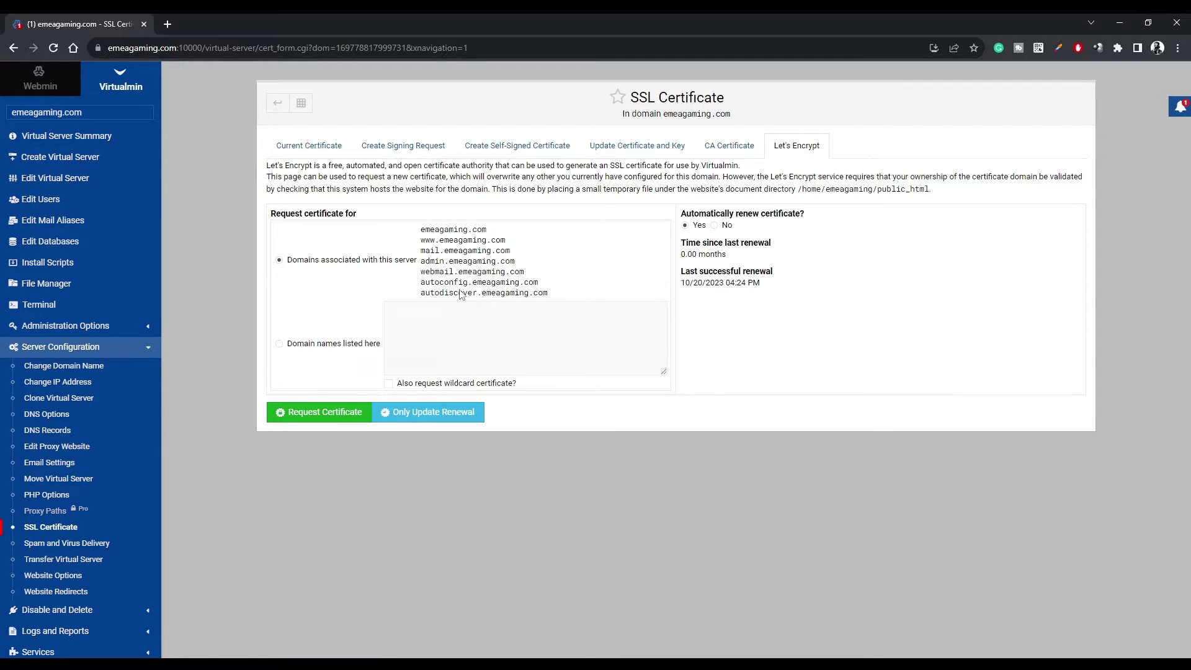
pyautogui.moveTo(551, 293); pyautogui.dragTo(421, 282)
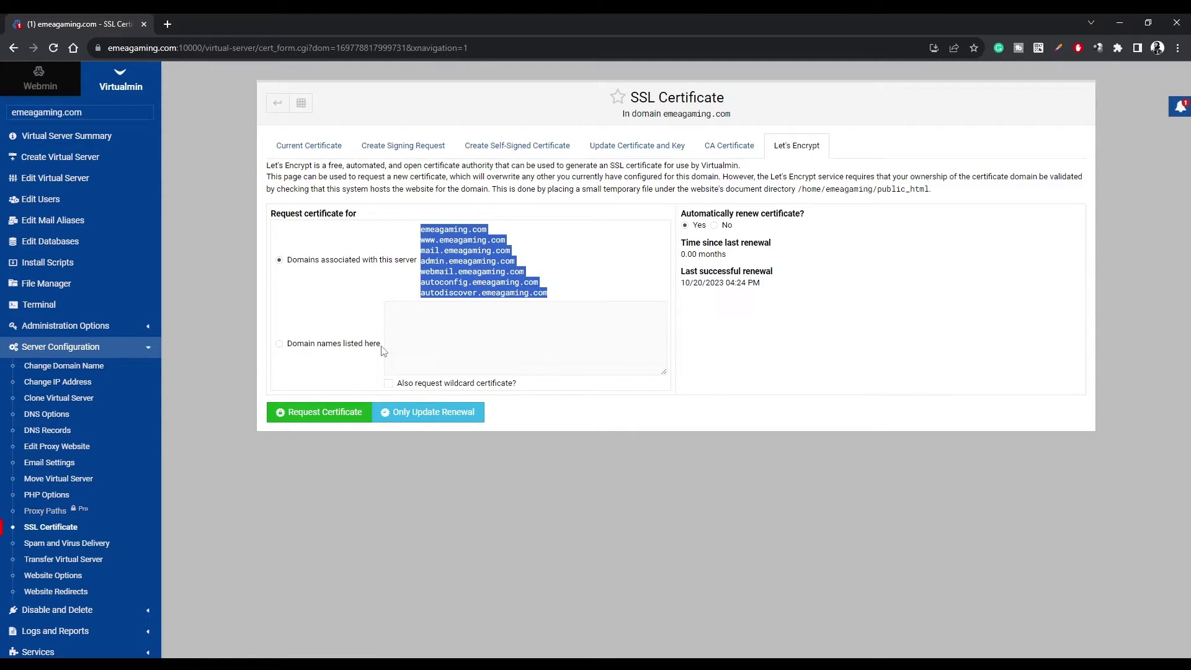
pyautogui.click(323, 413)
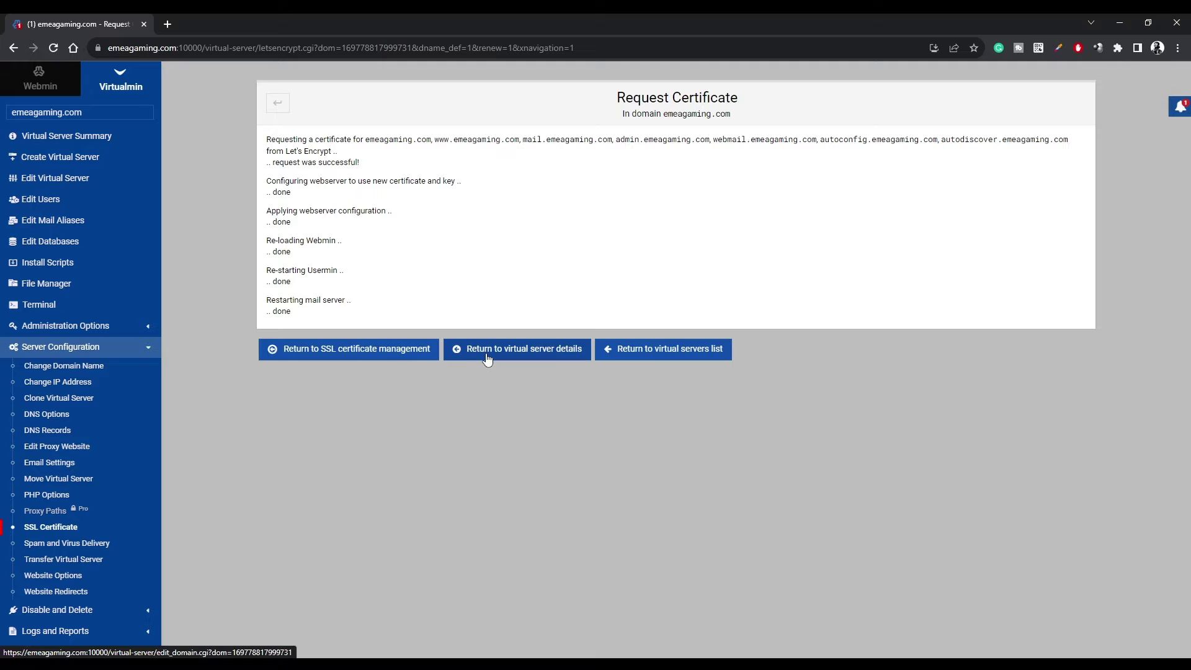
pyautogui.click(401, 350)
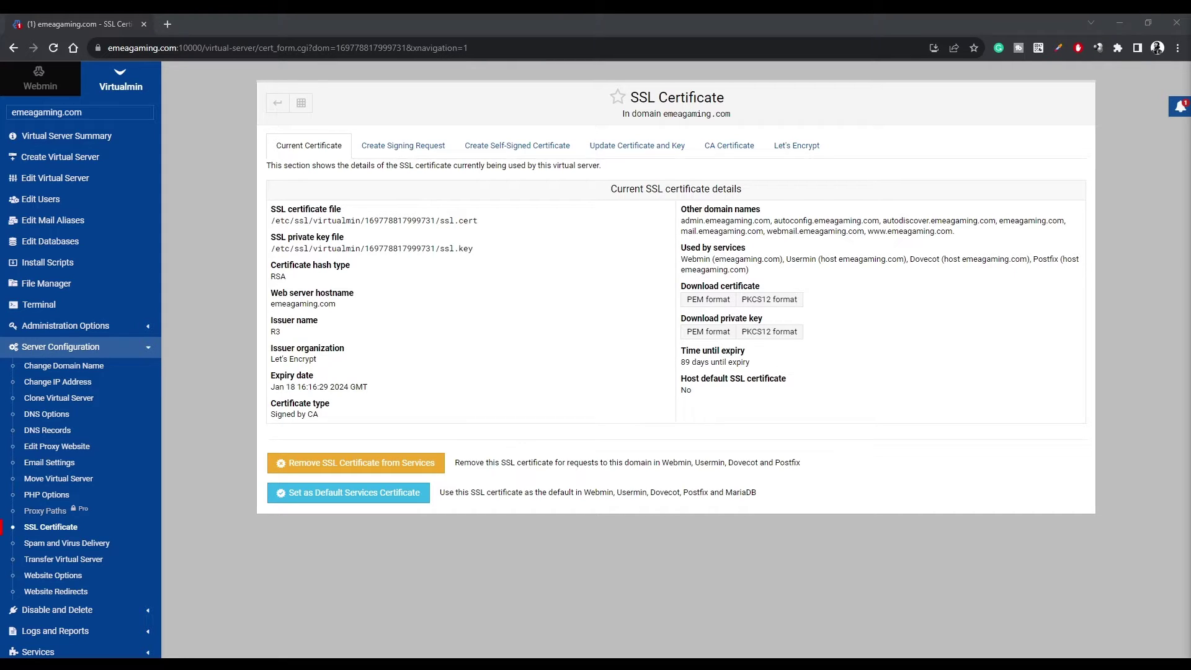
# Start a new emeagaming.com mailbox user with an email name and password.
pyautogui.click(40, 201)
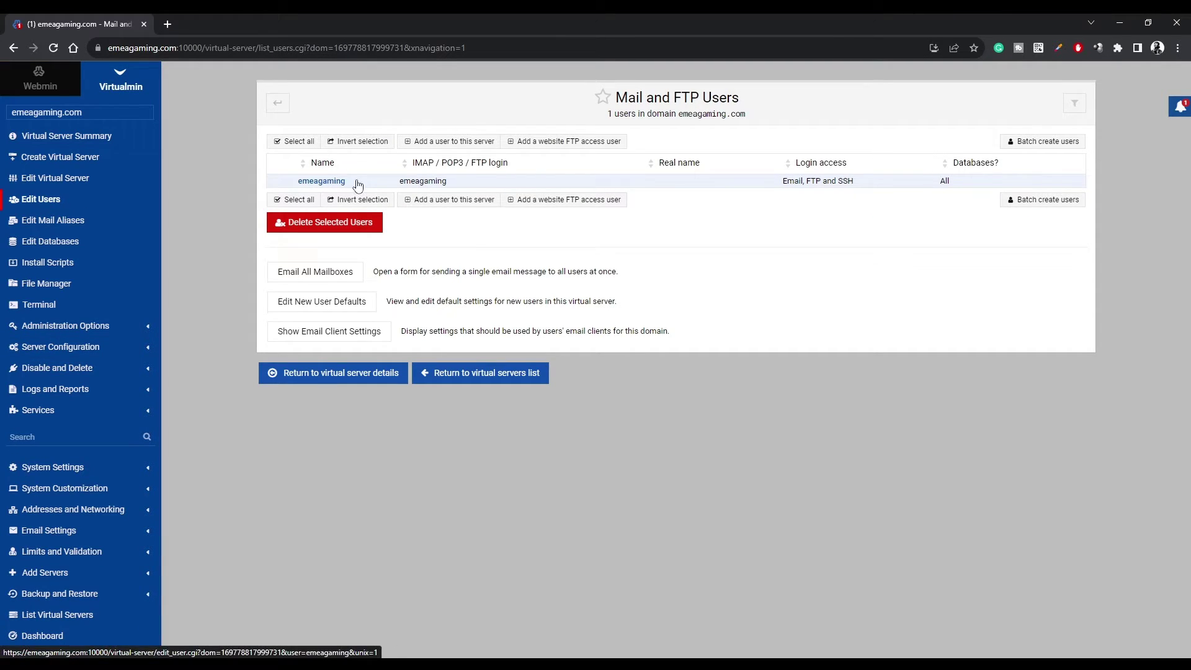
pyautogui.click(445, 144)
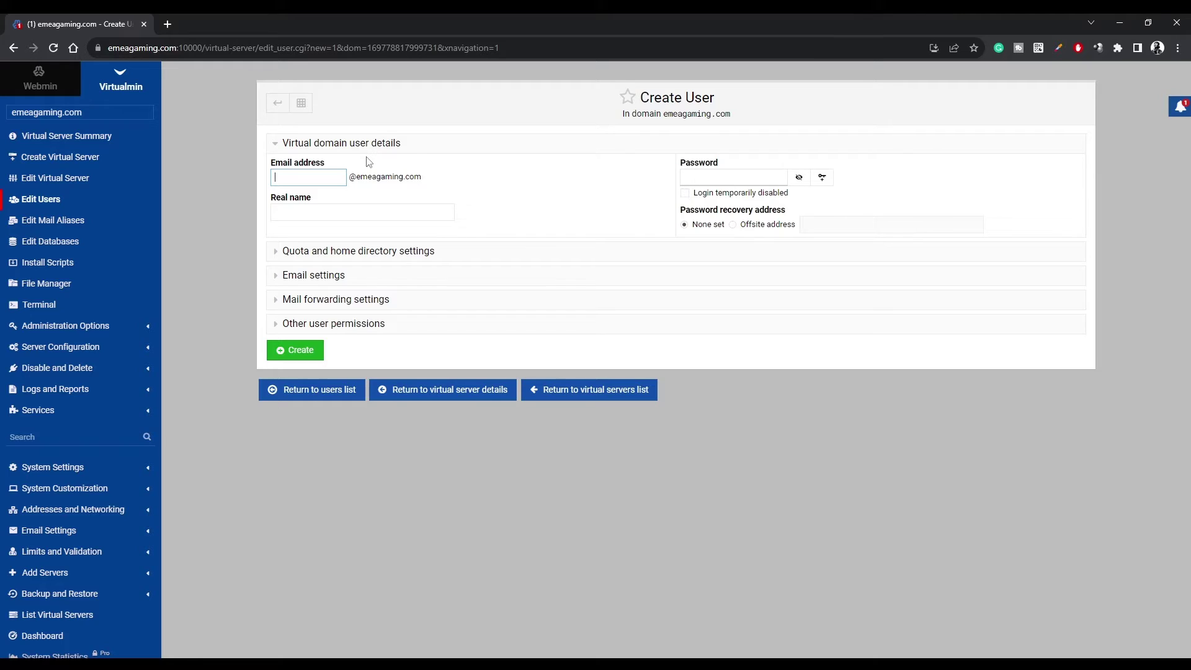
pyautogui.press('Tab')
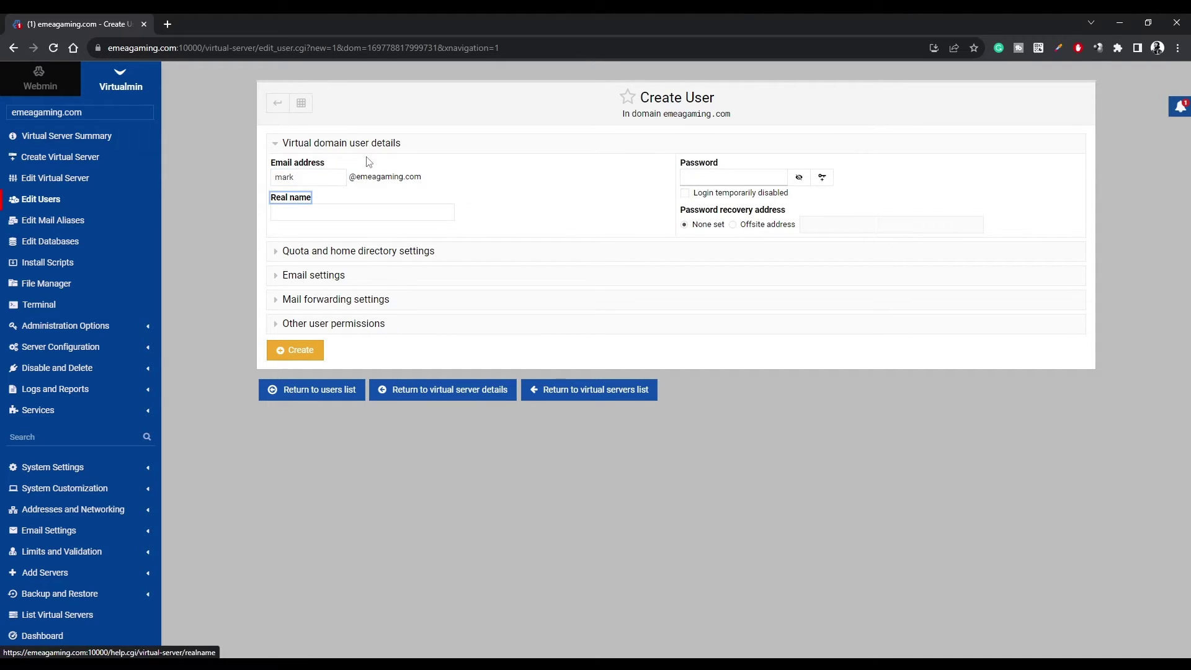
pyautogui.press('Tab')
pyautogui.press('Tab')
pyautogui.press('Tab')
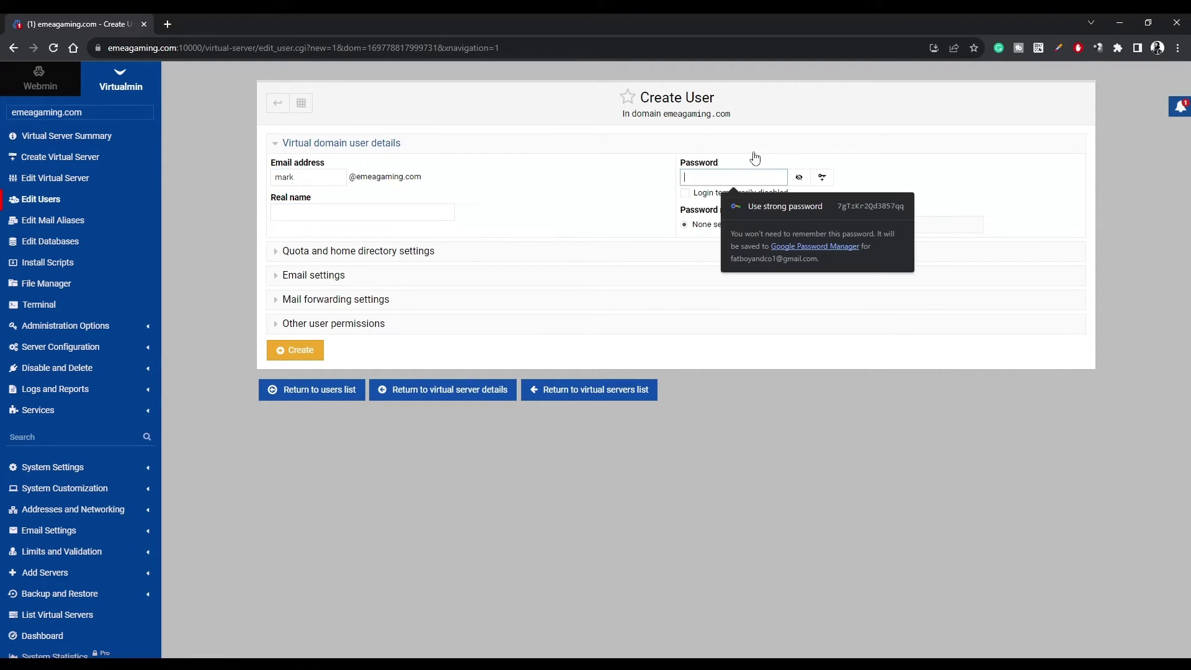
pyautogui.write('testin')
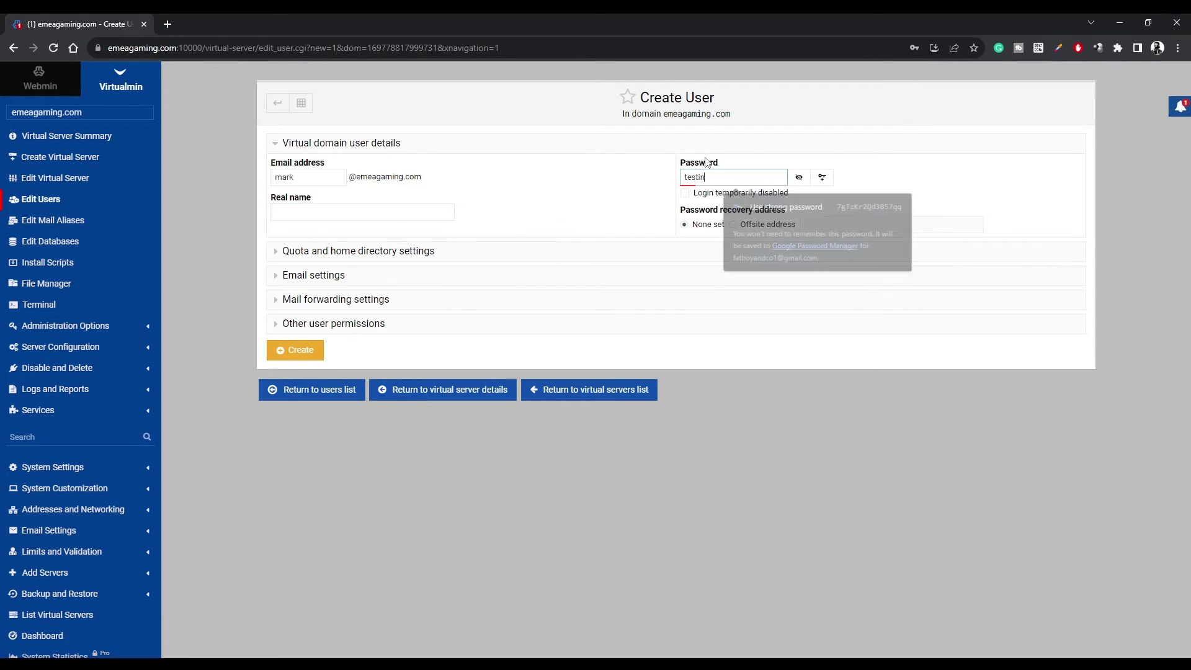
pyautogui.write('g1234')
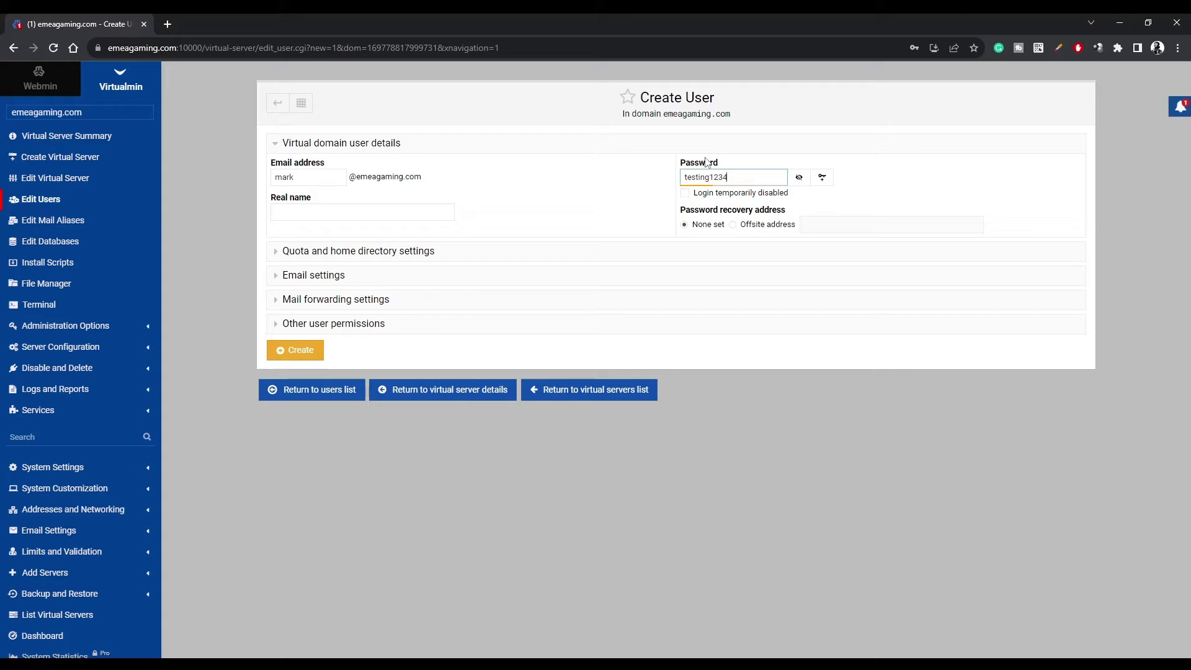
pyautogui.write('!')
# Create the user, select its login address, and minimise the browser to the desktop.
pyautogui.click(312, 355)
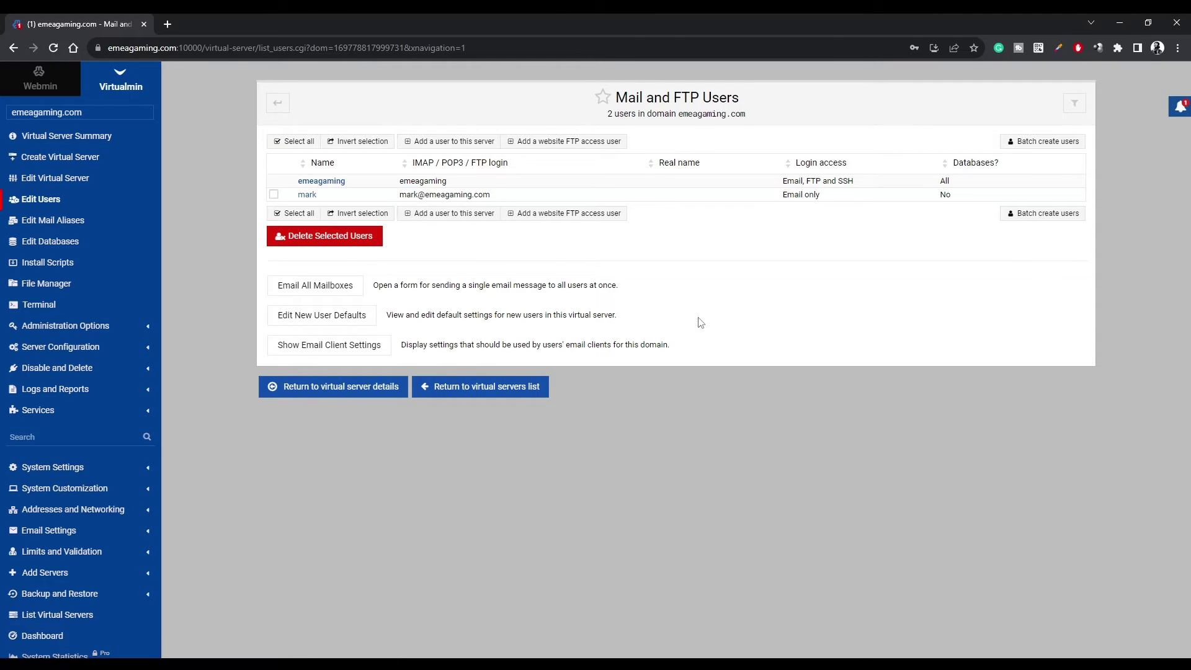
pyautogui.moveTo(493, 197); pyautogui.dragTo(400, 197)
pyautogui.hotkey('ctrl', 'c')
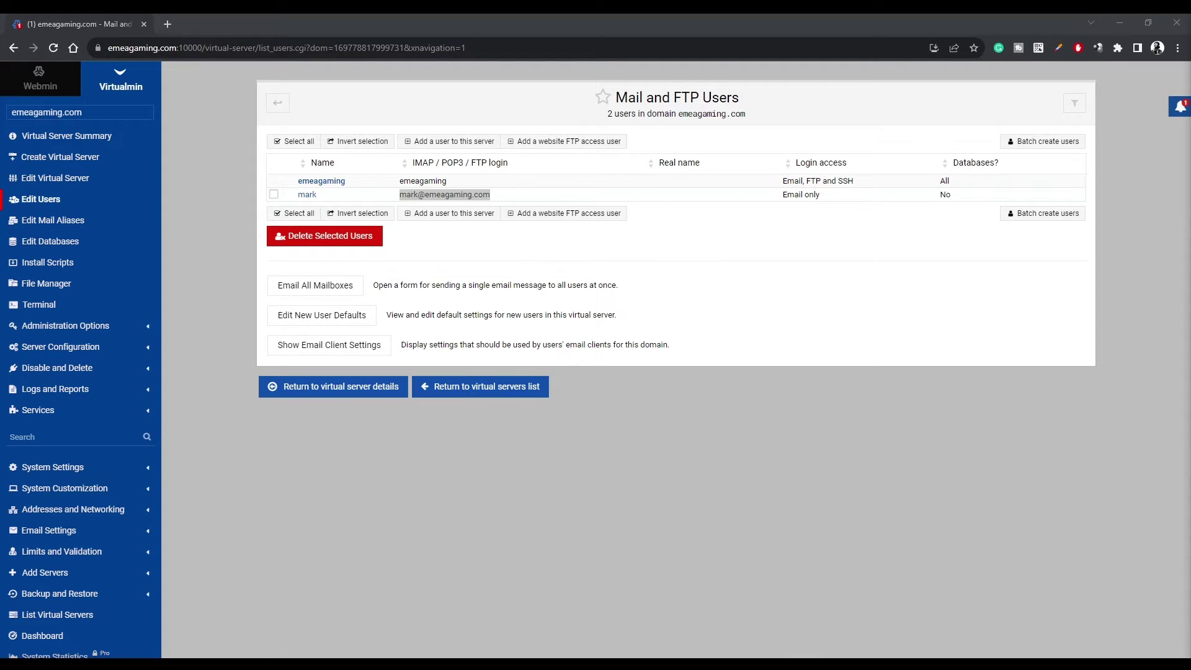
pyautogui.press('super+d')
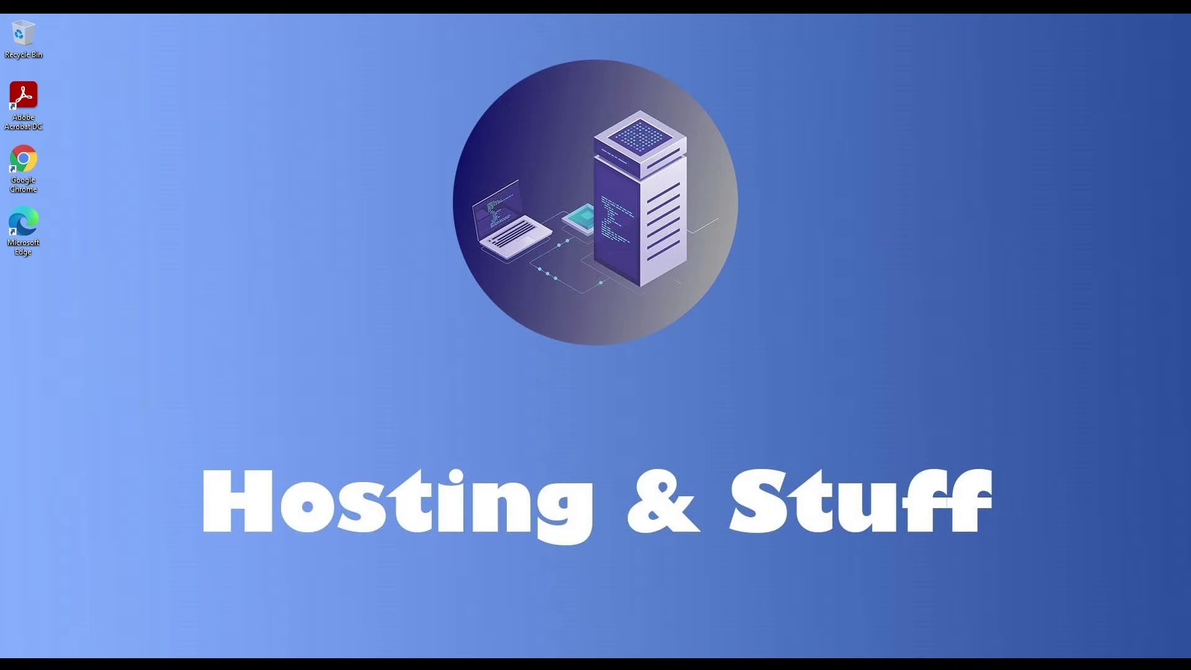
# Launch Outlook from Windows search by typing 'out'.
pyautogui.click(15, 664)
pyautogui.write('out')
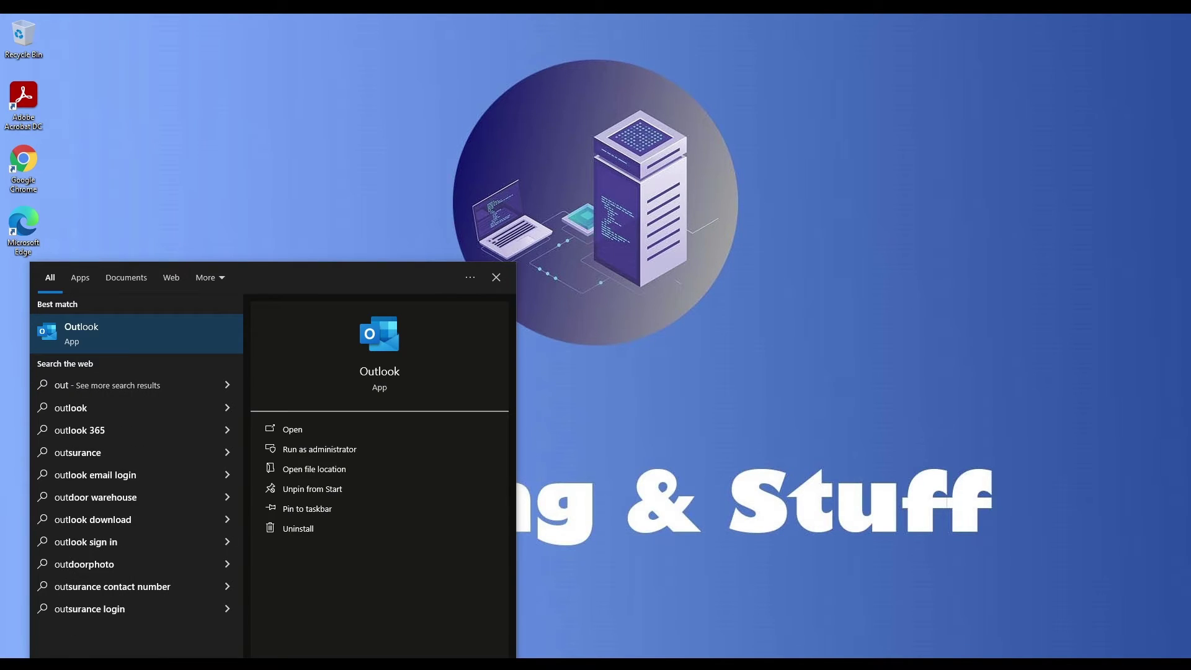
pyautogui.press('Return')
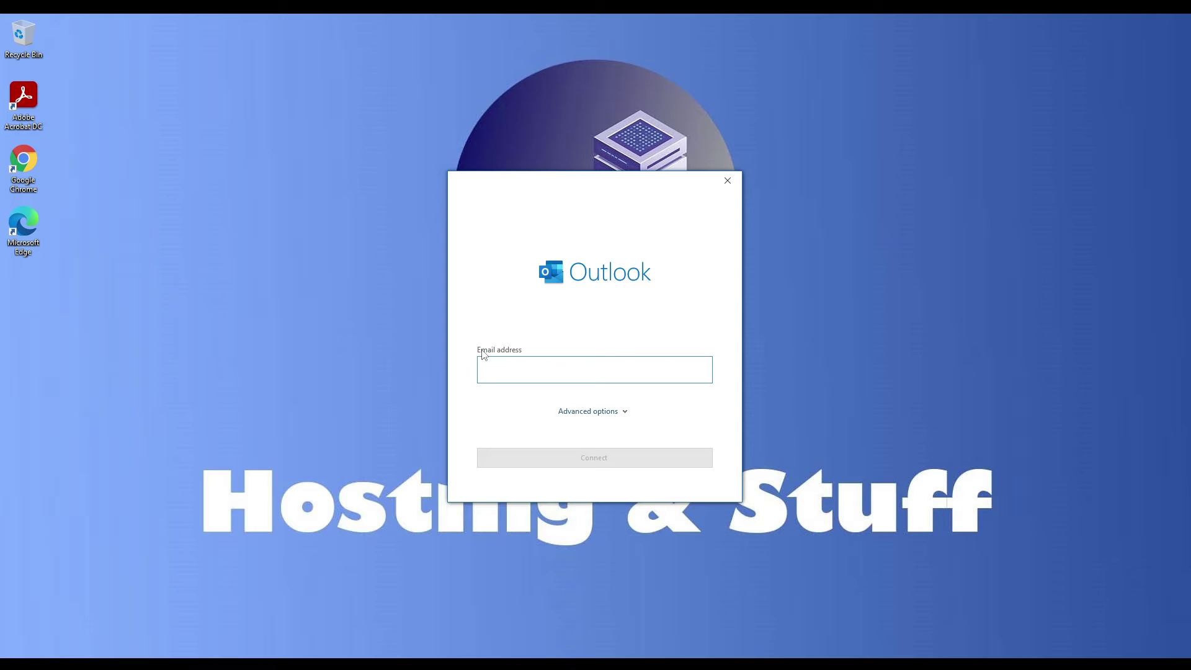
# Paste the new mailbox address into Outlook and choose manual account setup.
pyautogui.click(545, 366)
pyautogui.hotkey('ctrl', 'v')
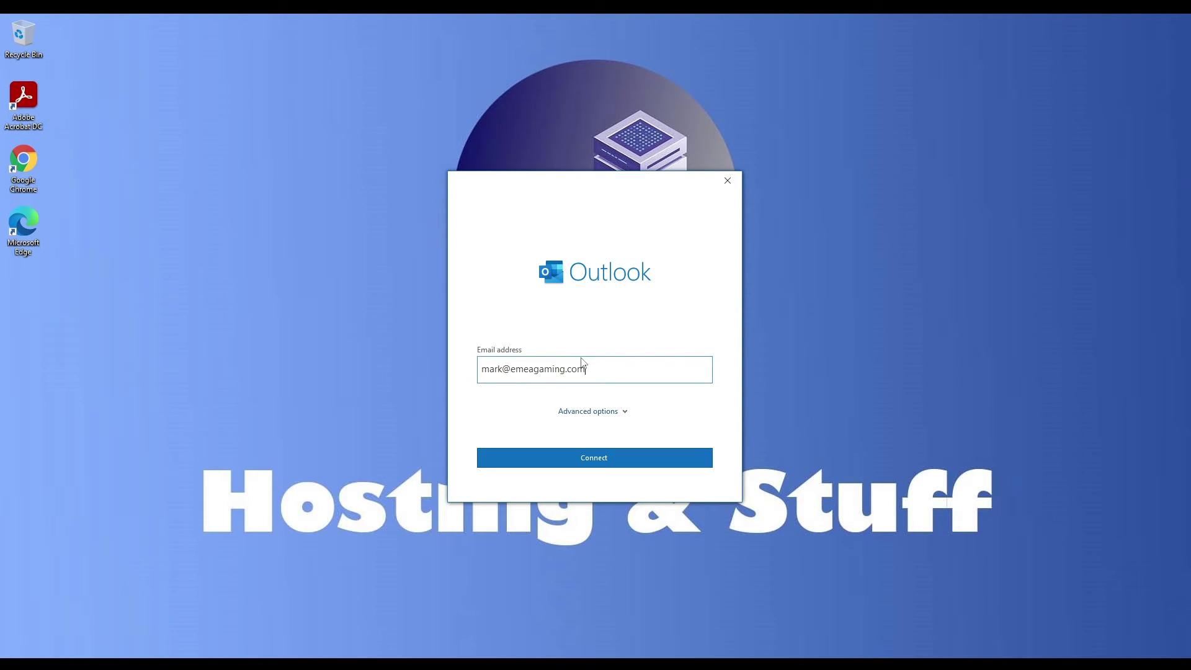
pyautogui.doubleClick(585, 371)
pyautogui.click(585, 371)
pyautogui.click(618, 412)
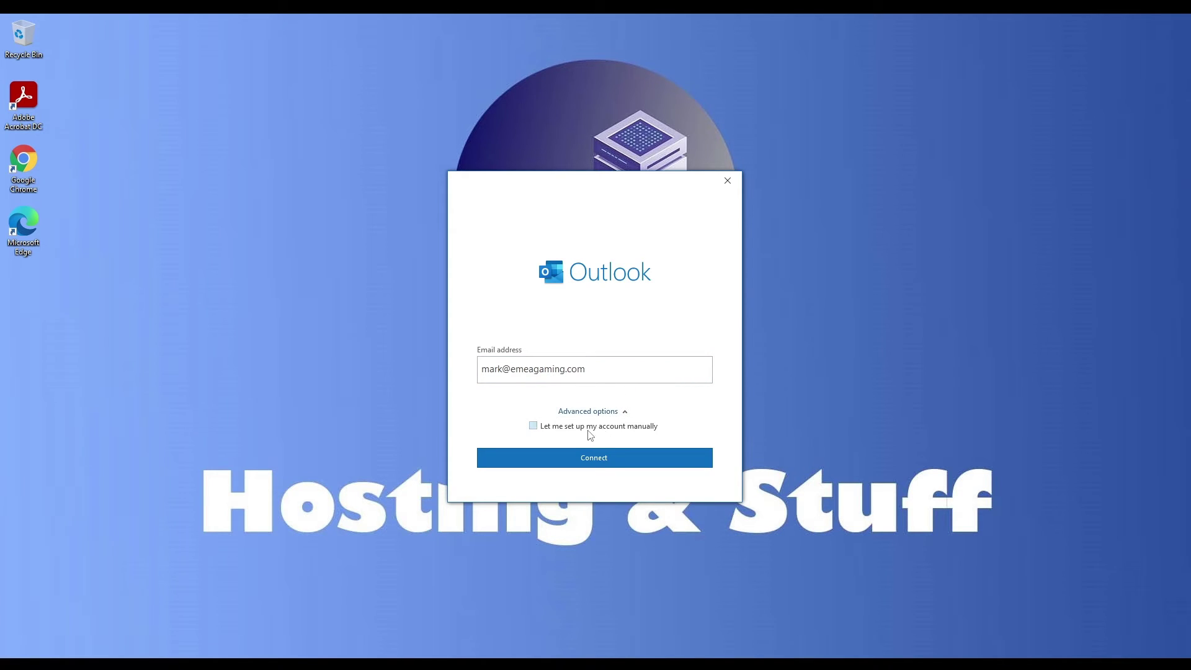
pyautogui.click(536, 429)
pyautogui.click(587, 458)
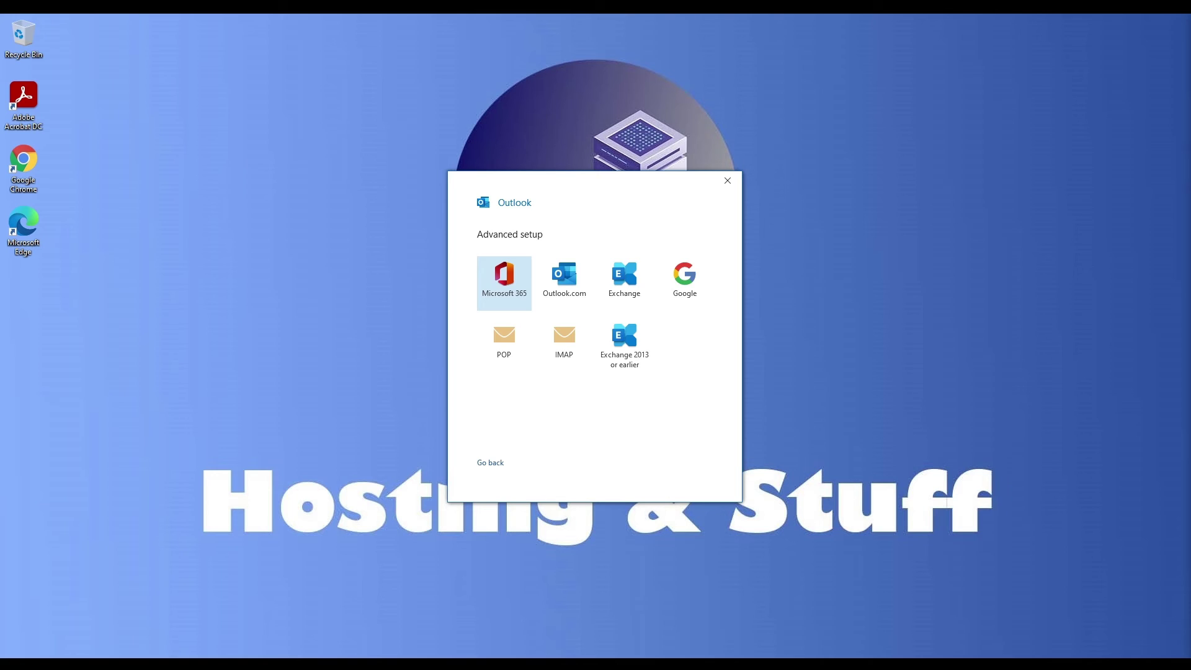
# Add the mailbox as a POP account, entering and verifying its password.
pyautogui.press('Down')
pyautogui.press('Return')
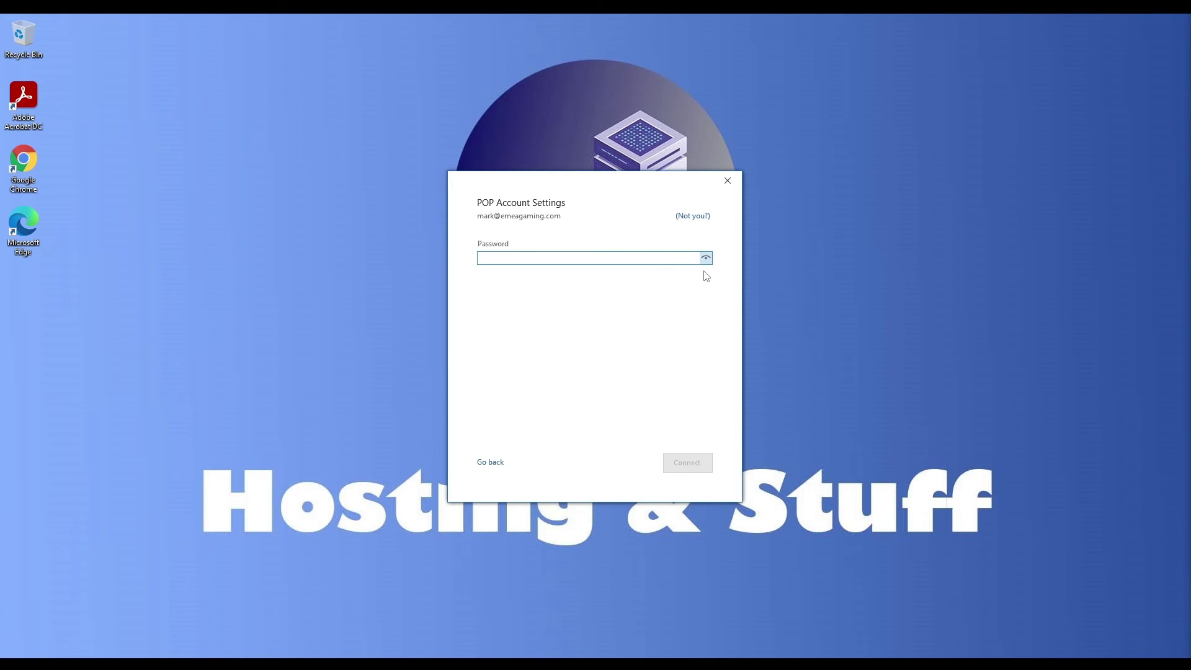
pyautogui.write('****')
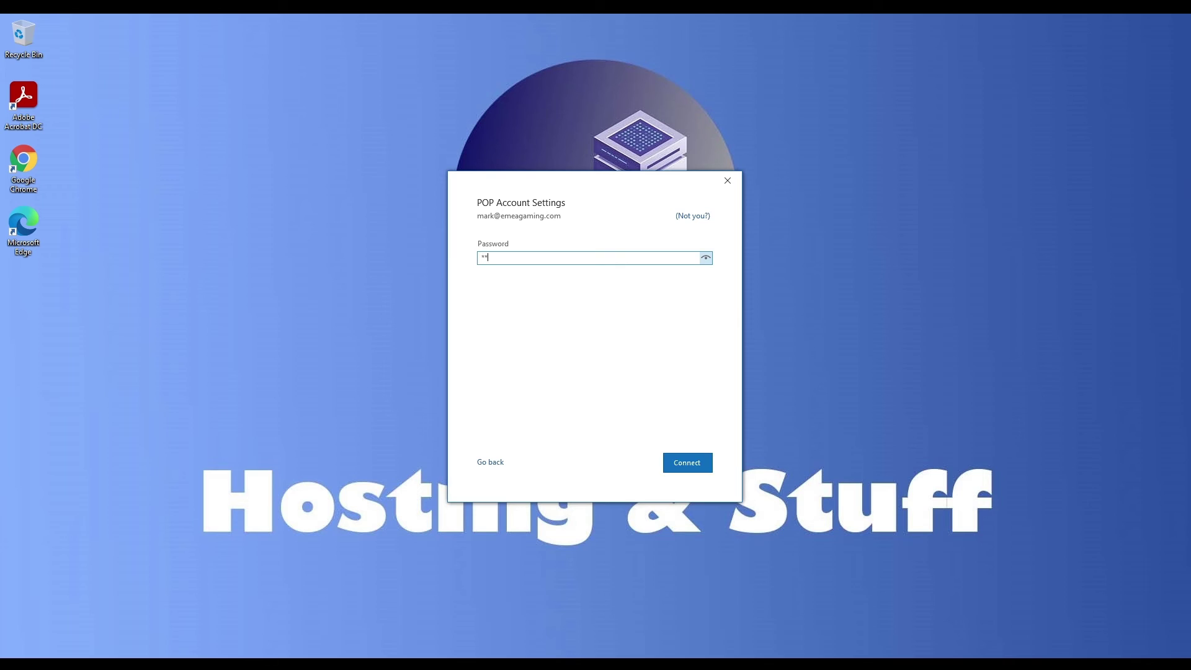
pyautogui.write('**g1234!')
pyautogui.click(706, 258)
pyautogui.click(692, 464)
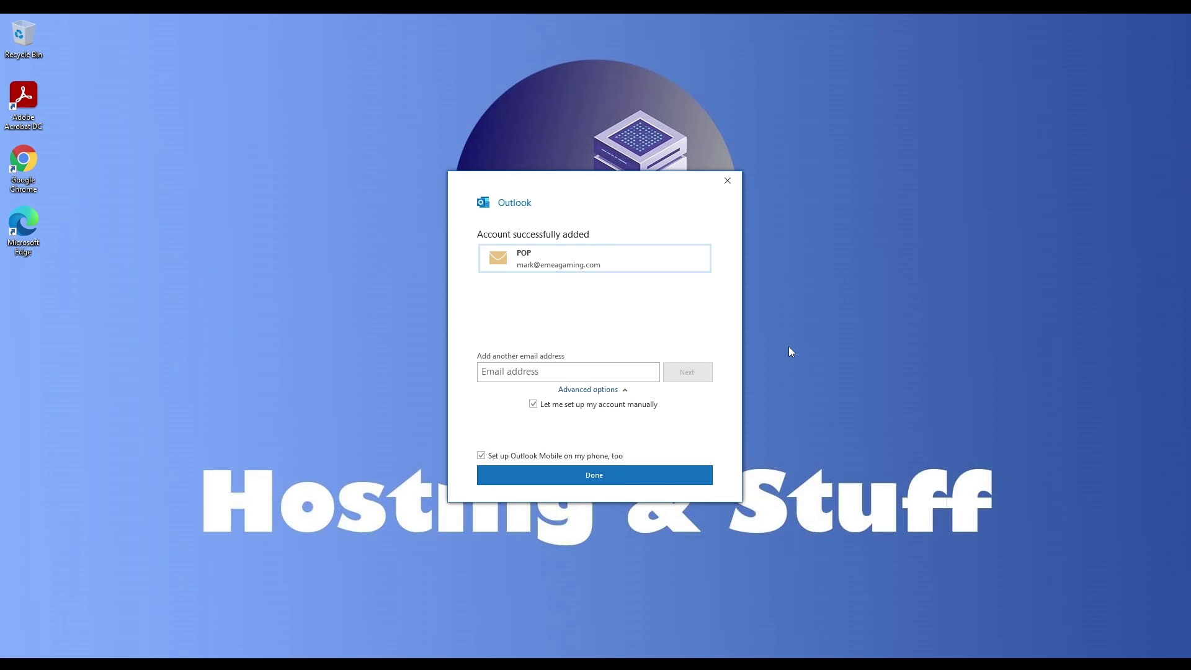
# Finish the Outlook account setup and start Edge without data sync or personalised browsing.
pyautogui.click(647, 476)
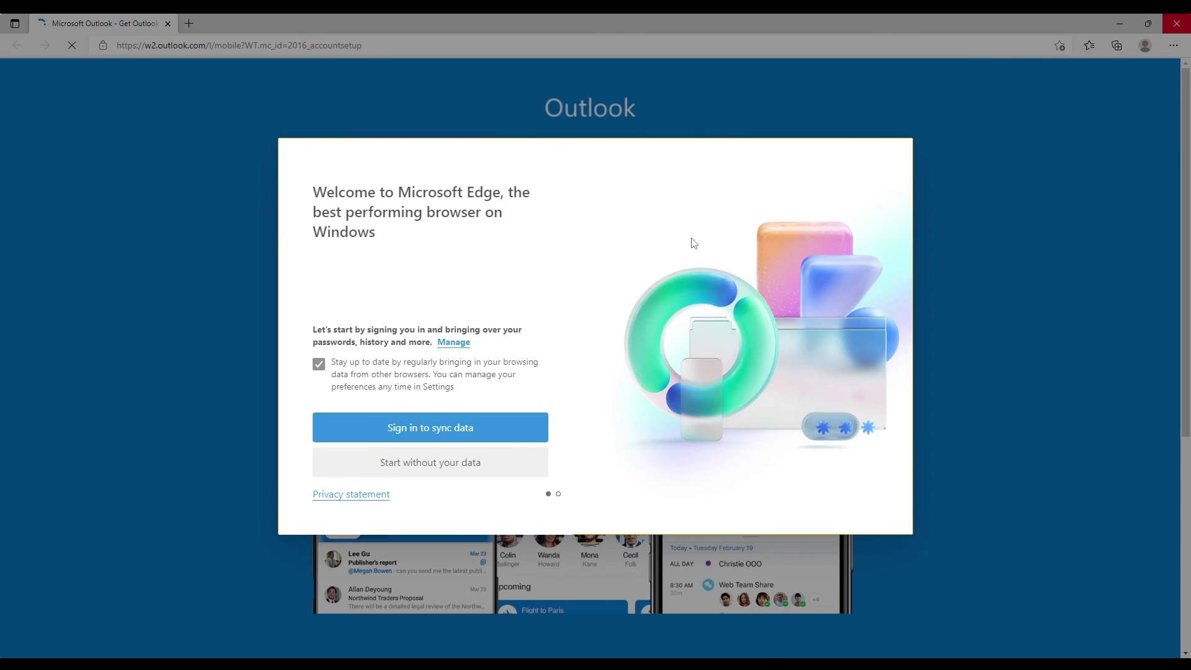
pyautogui.click(458, 466)
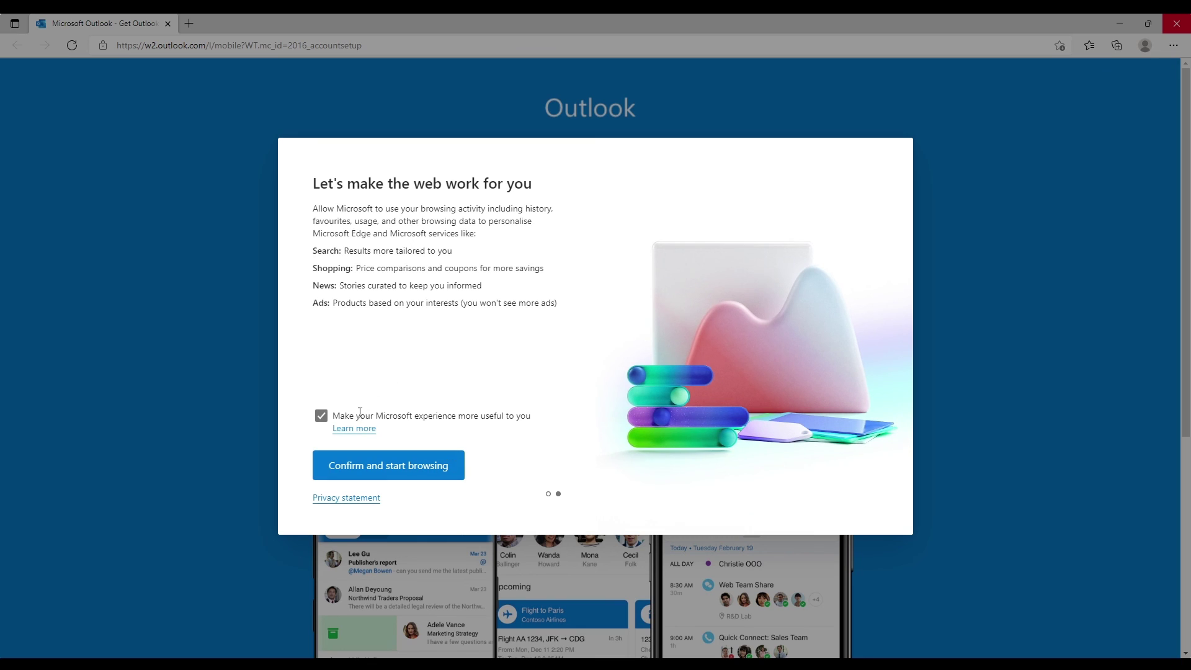
pyautogui.click(320, 415)
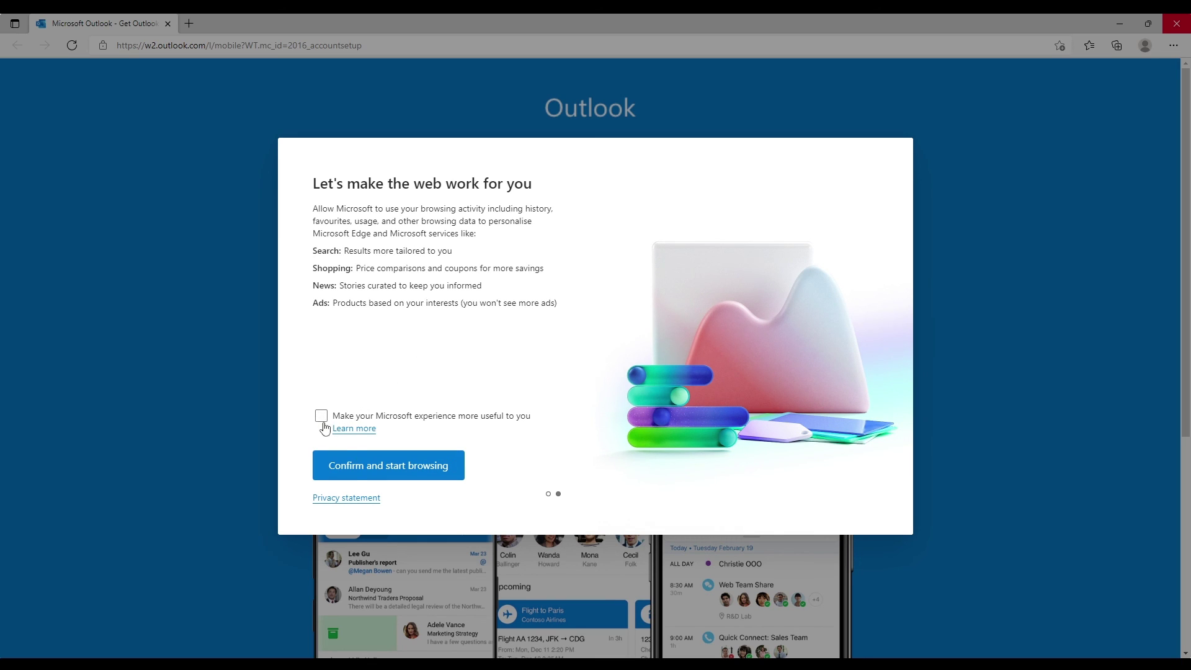
pyautogui.click(370, 467)
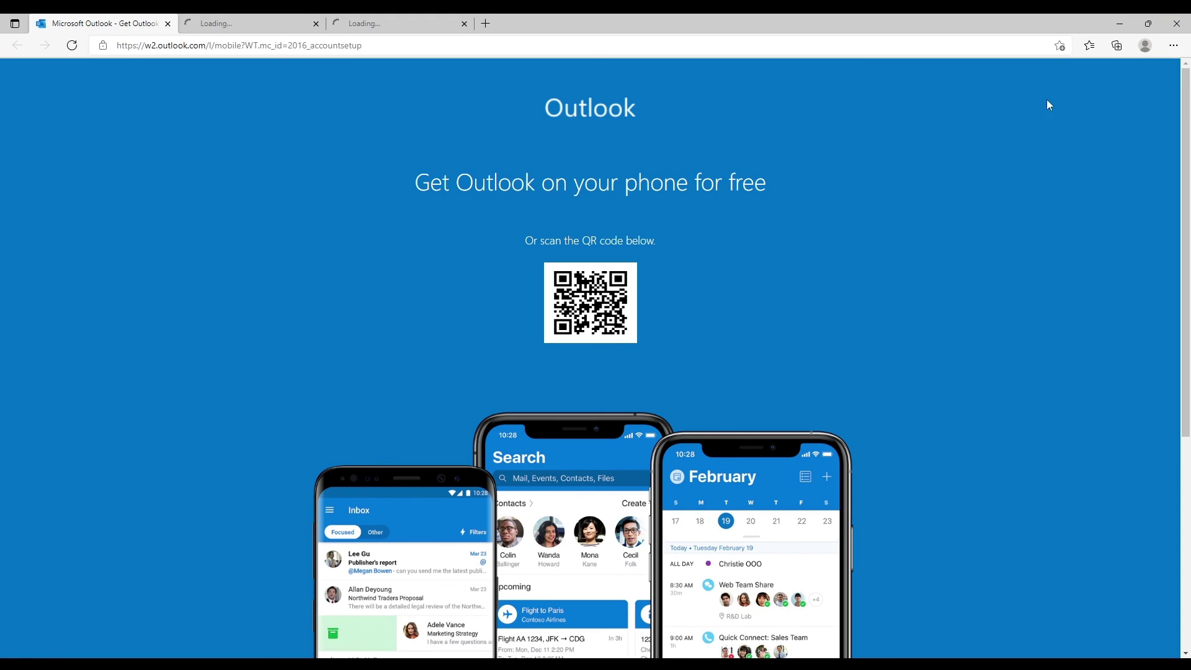